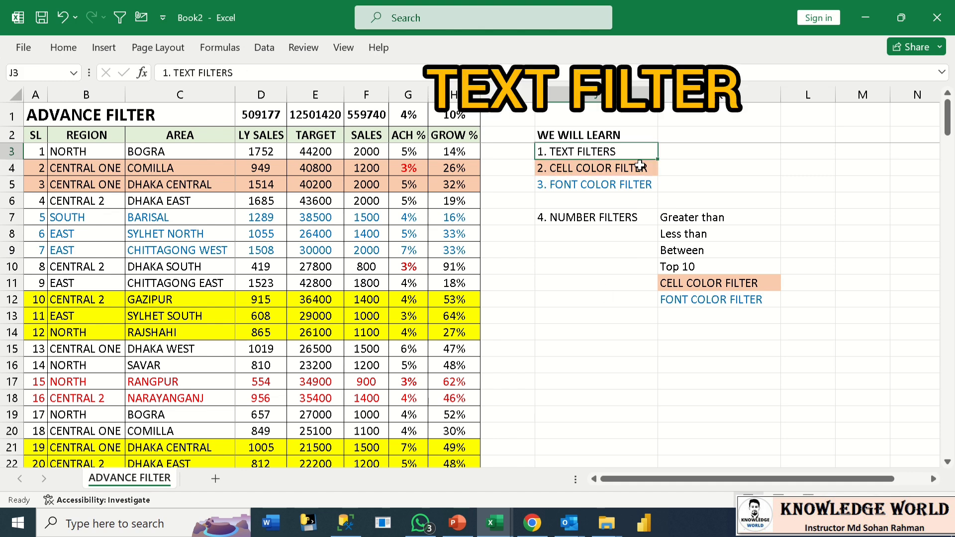
# Turn on filtering for the sales table's header row, from SL to GROW %
pyautogui.click(568, 172)
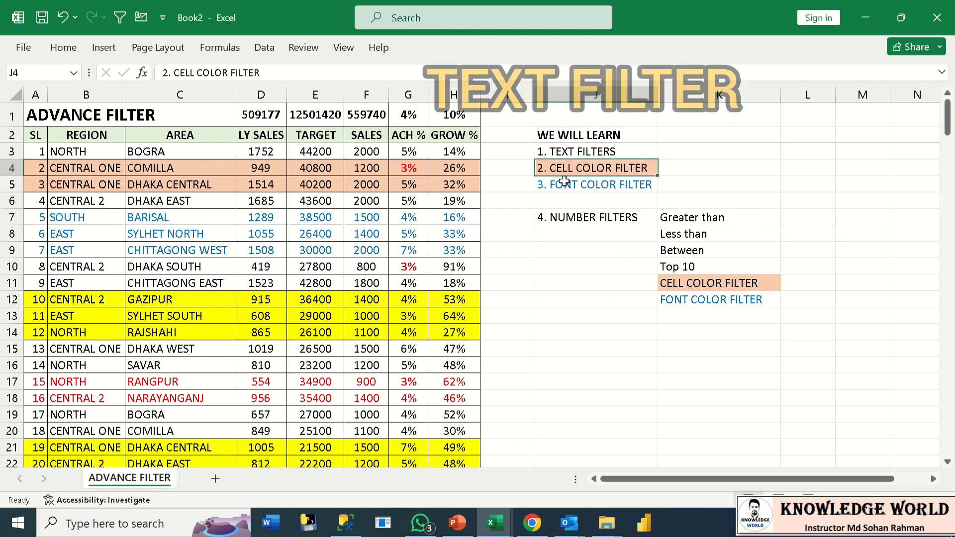
pyautogui.click(572, 185)
pyautogui.click(87, 151)
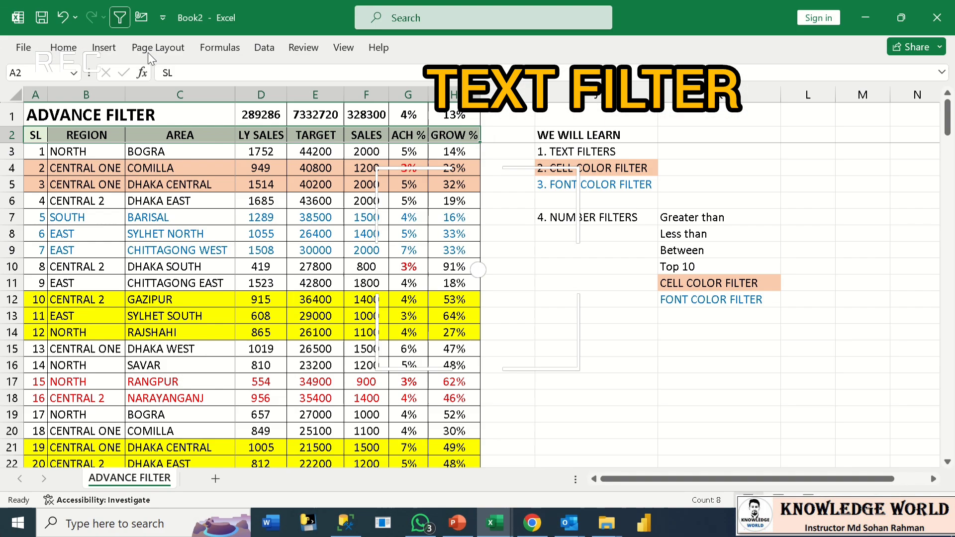
pyautogui.click(119, 18)
pyautogui.click(84, 136)
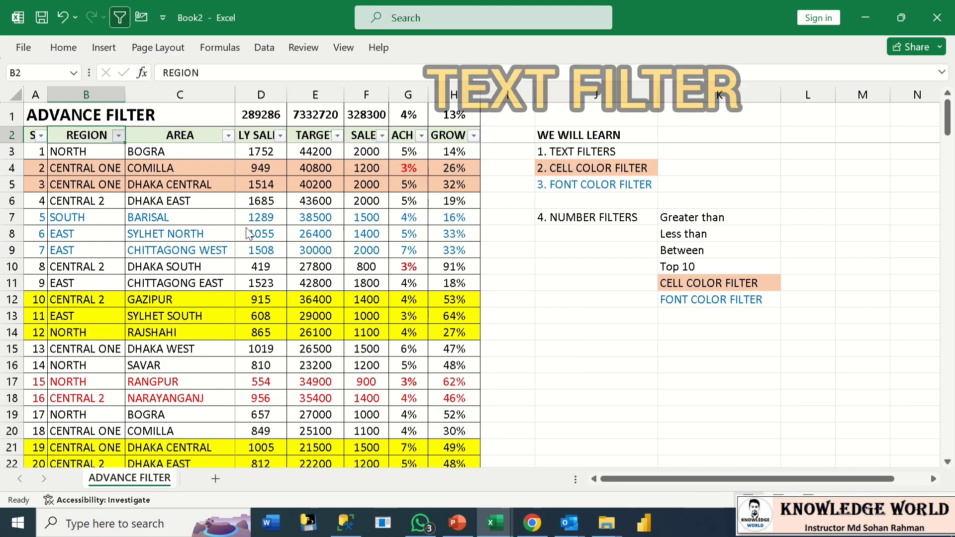
# Examine the REGION column's text and colour filter options, and the peach and yellow rows they apply to
pyautogui.click(119, 135)
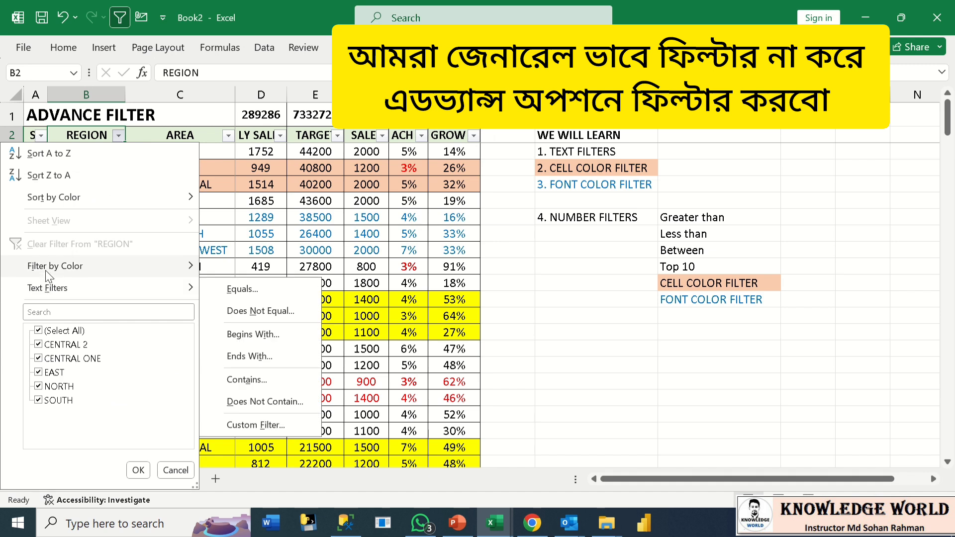
pyautogui.moveTo(58, 270)
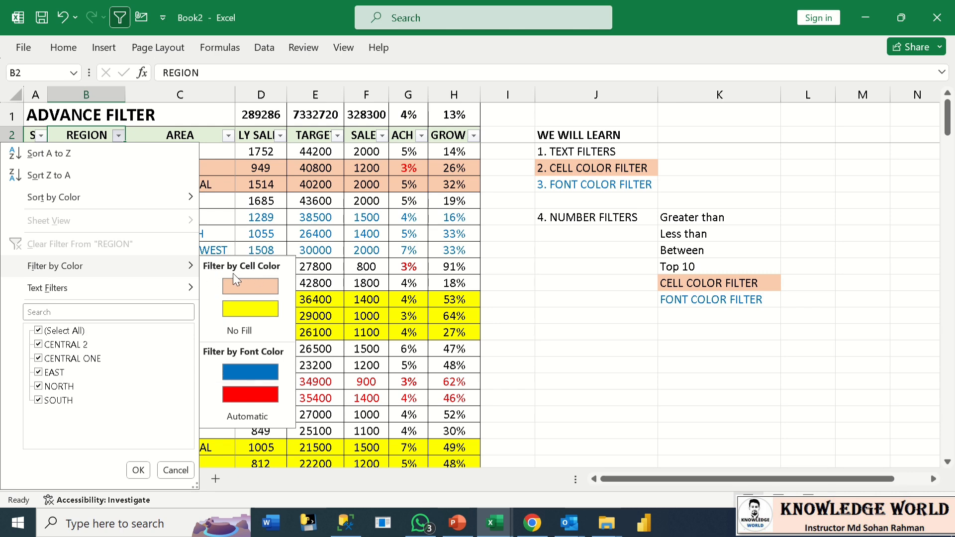
pyautogui.click(340, 249)
pyautogui.click(159, 171)
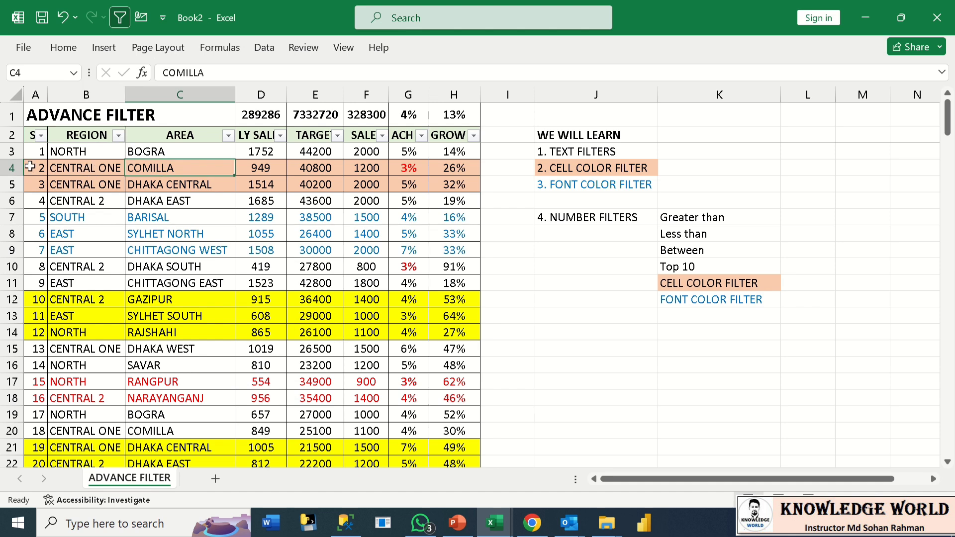
pyautogui.moveTo(29, 167); pyautogui.dragTo(172, 185)
pyautogui.moveTo(39, 301); pyautogui.dragTo(194, 324)
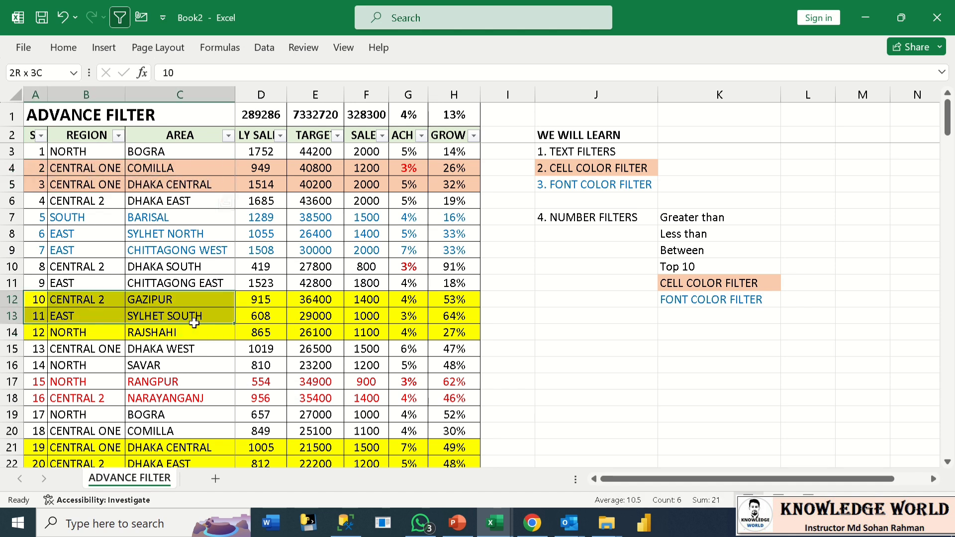
pyautogui.click(112, 183)
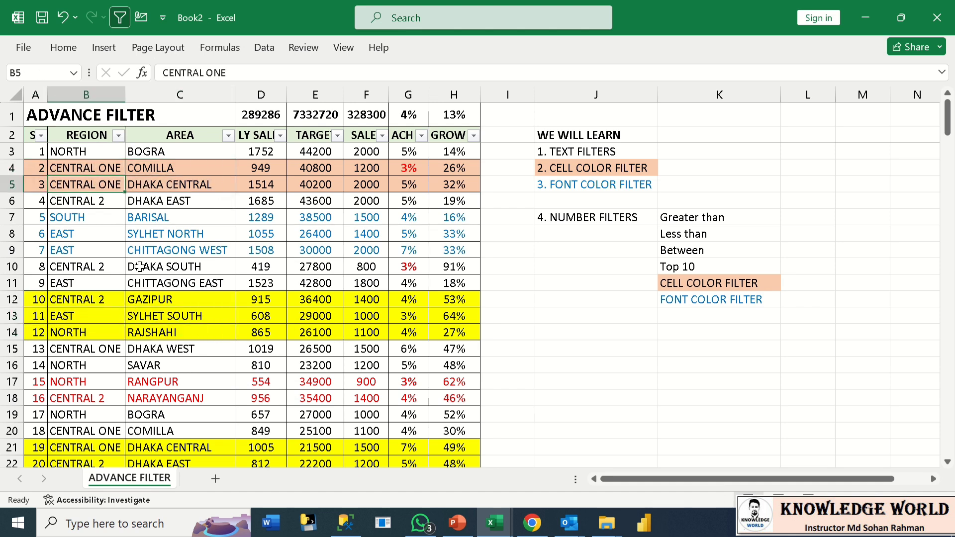
# Filter the REGION column by the peach cell colour, and replace that with the yellow cell colour
pyautogui.click(118, 135)
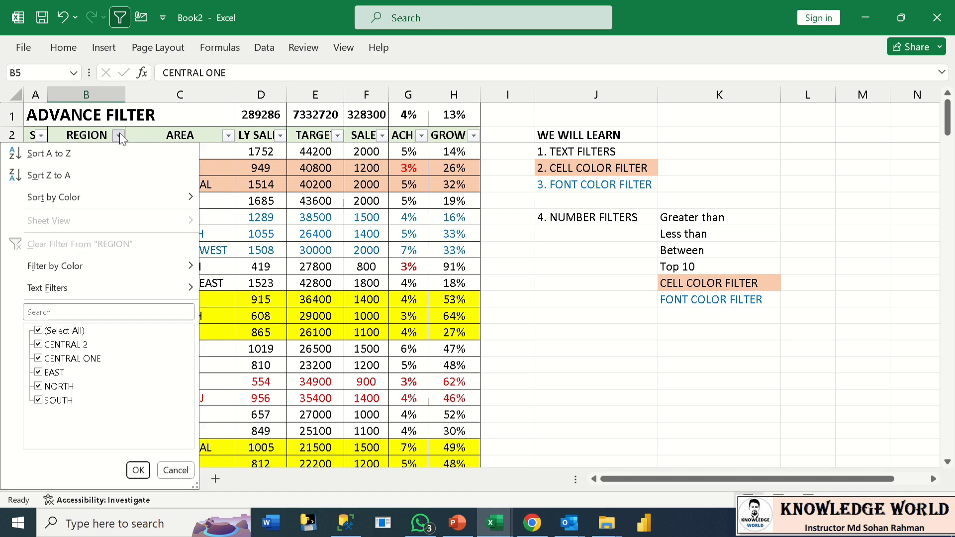
pyautogui.moveTo(154, 271)
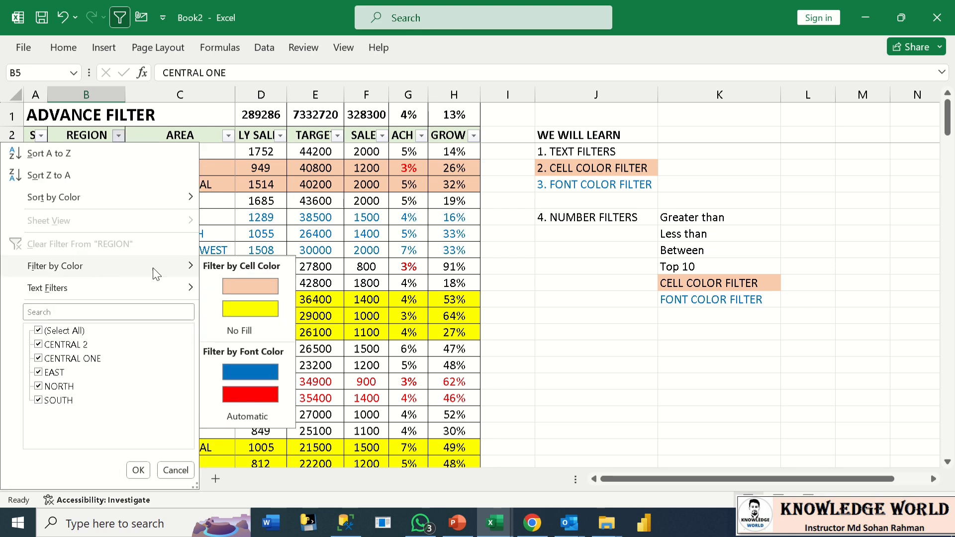
pyautogui.click(242, 283)
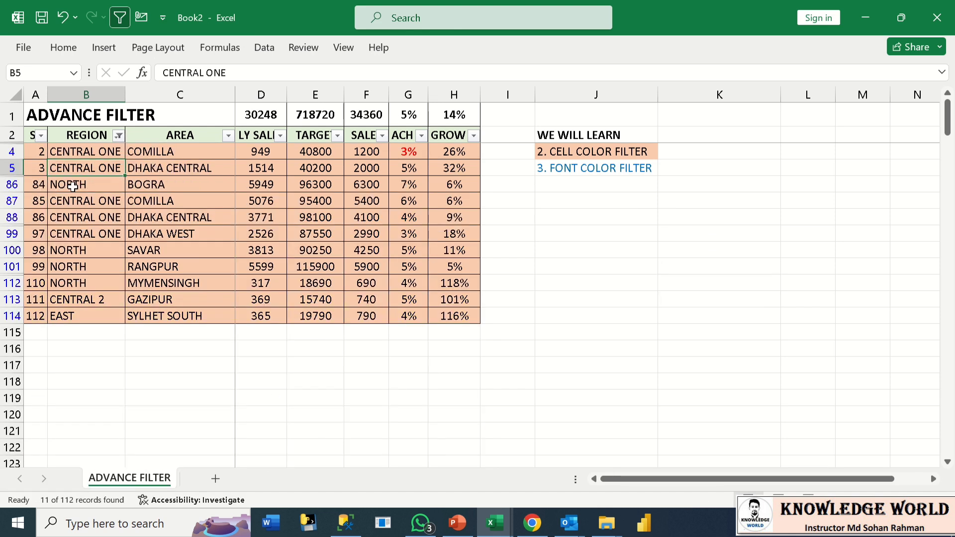
pyautogui.click(119, 135)
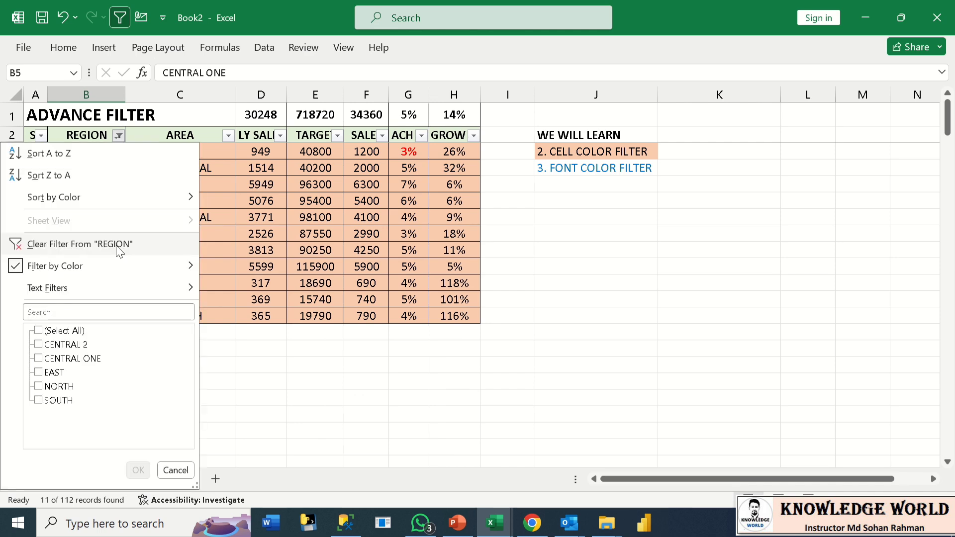
pyautogui.moveTo(171, 274)
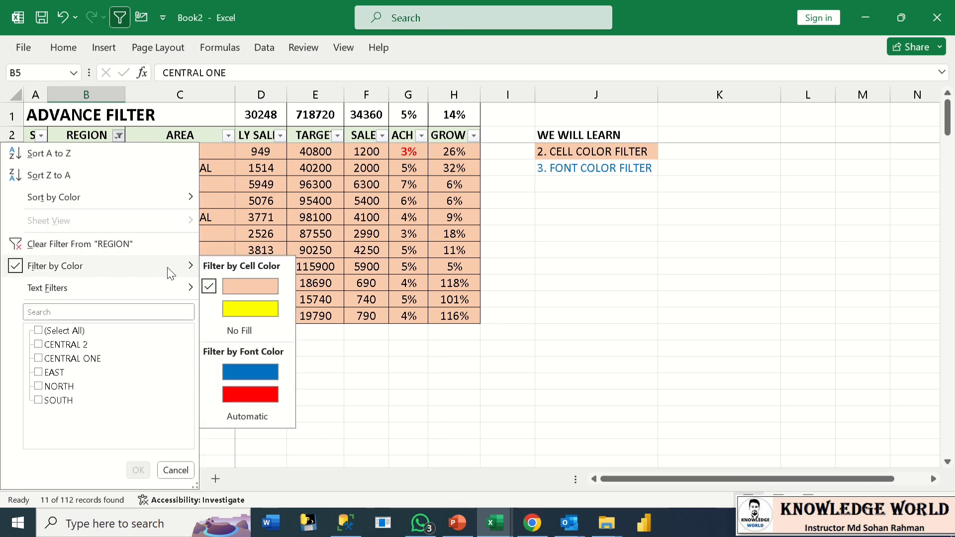
pyautogui.click(245, 309)
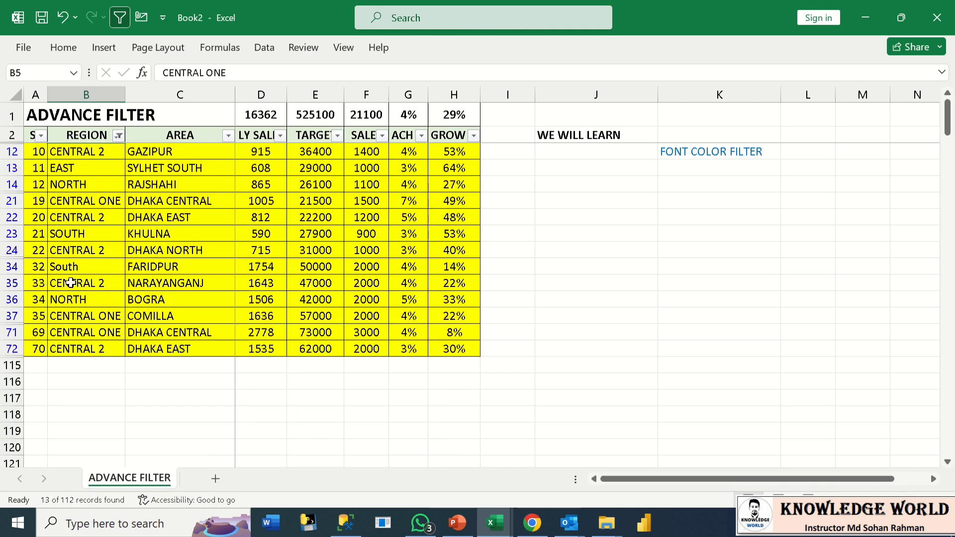
# Filter the REGION column to cells with No Fill, and replace that with the blue font colour
pyautogui.click(118, 135)
pyautogui.moveTo(192, 266)
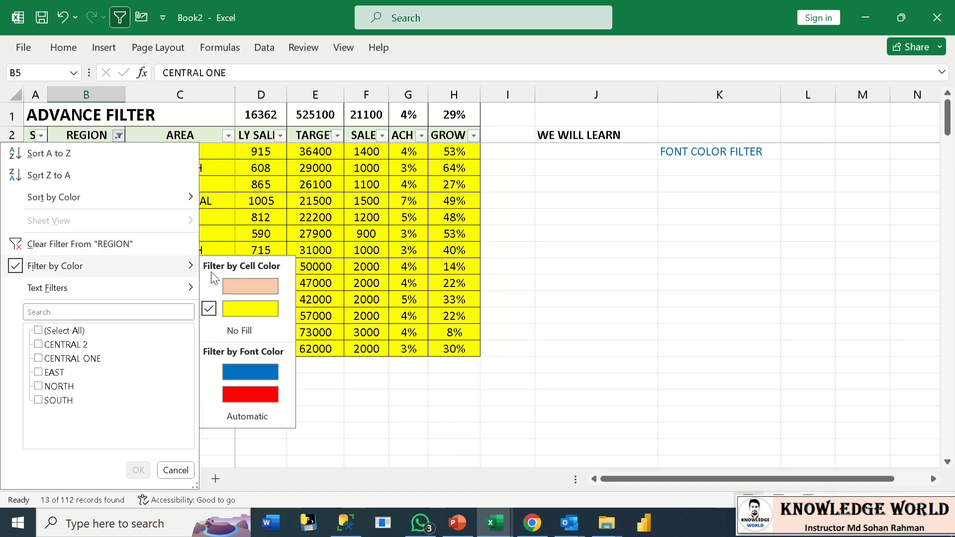
pyautogui.click(252, 332)
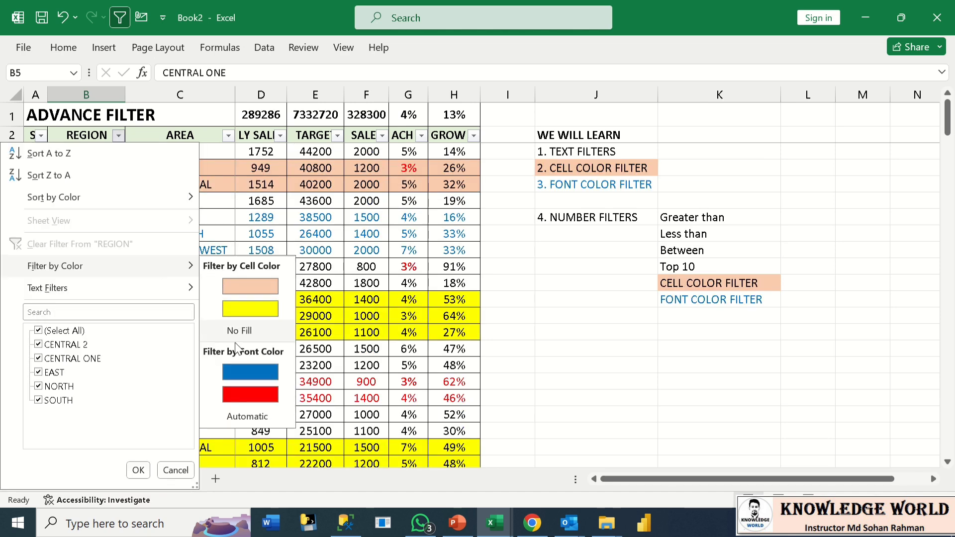
pyautogui.click(258, 372)
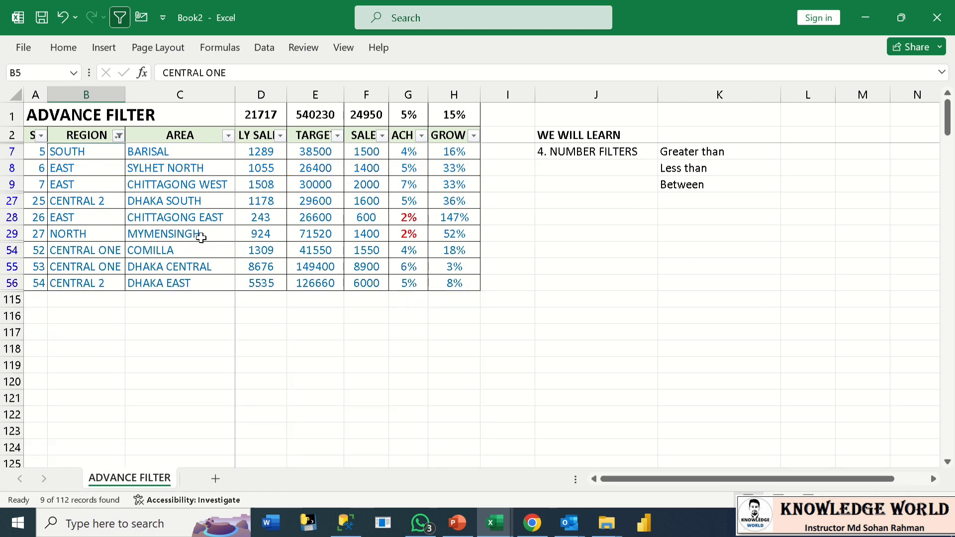
# Filter the REGION column by the red font colour, and replace that with the Automatic font colour
pyautogui.click(119, 136)
pyautogui.moveTo(64, 269)
pyautogui.click(239, 392)
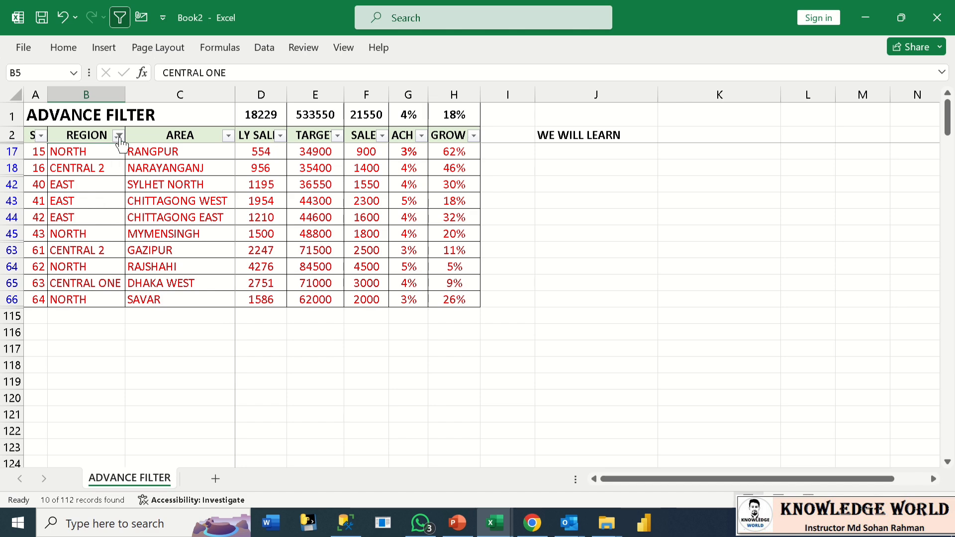
pyautogui.click(118, 135)
pyautogui.moveTo(124, 267)
pyautogui.click(248, 417)
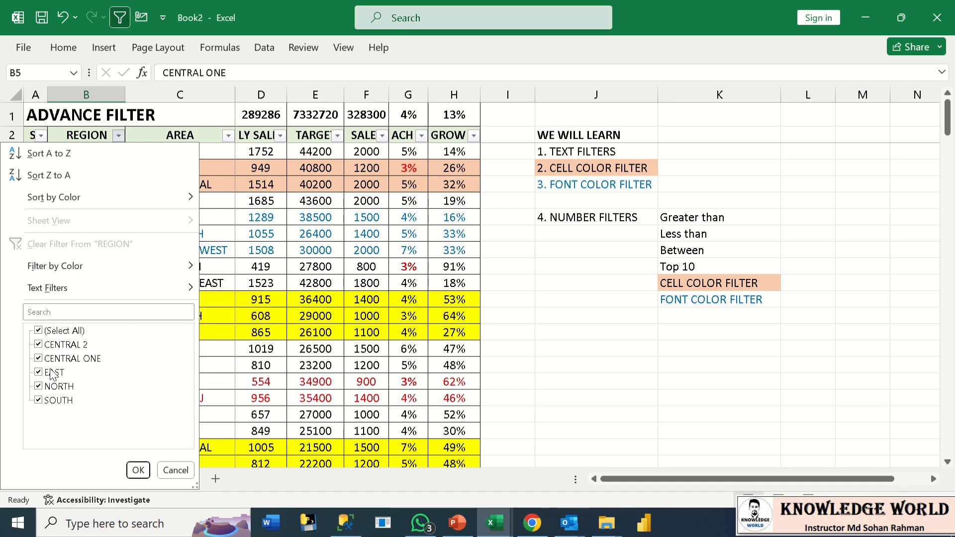
# Apply a text filter to the unfiltered REGION column for values that equal EAST, and check the listed regions
pyautogui.moveTo(119, 288)
pyautogui.click(244, 291)
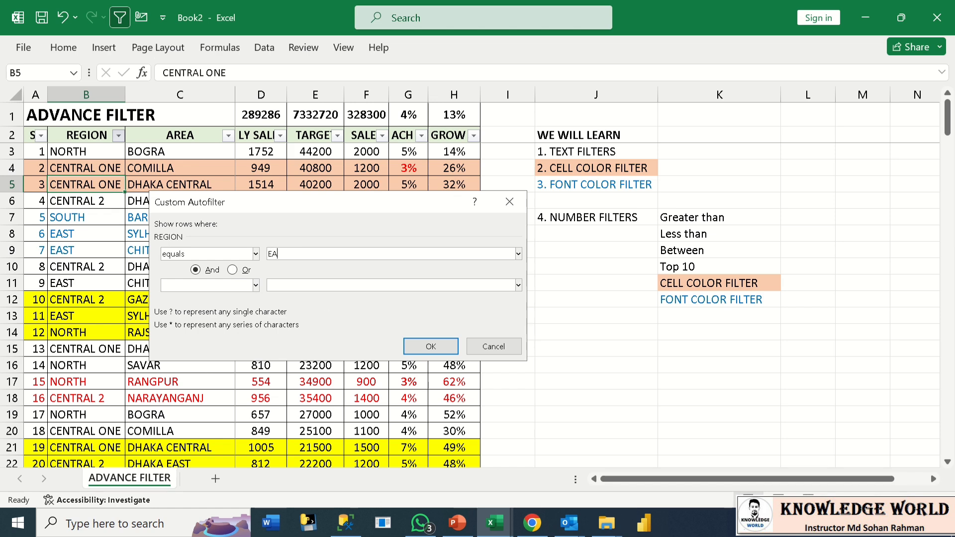
pyautogui.click(429, 345)
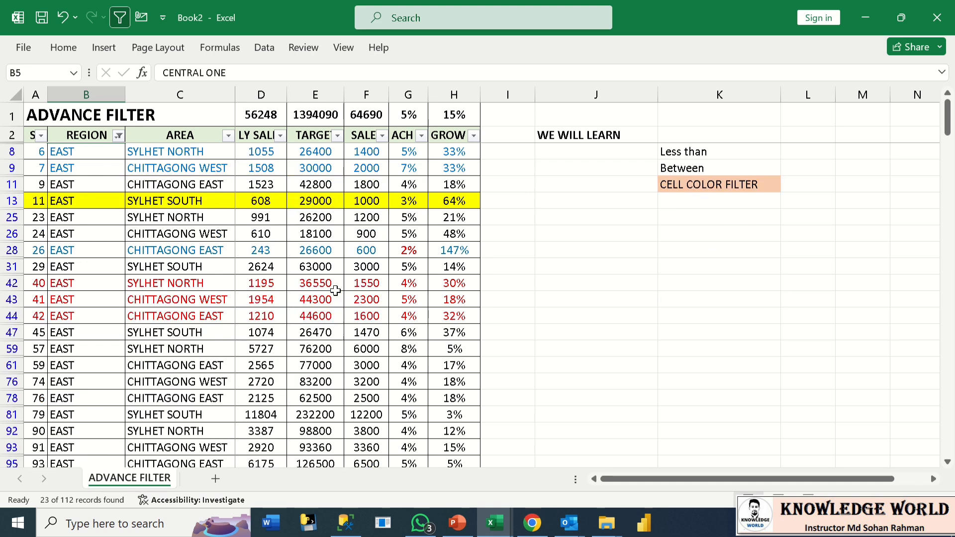
pyautogui.moveTo(78, 152); pyautogui.dragTo(87, 415)
pyautogui.click(354, 376)
# Change the REGION text filter to values that do not equal EAST, and check the listed regions
pyautogui.click(118, 135)
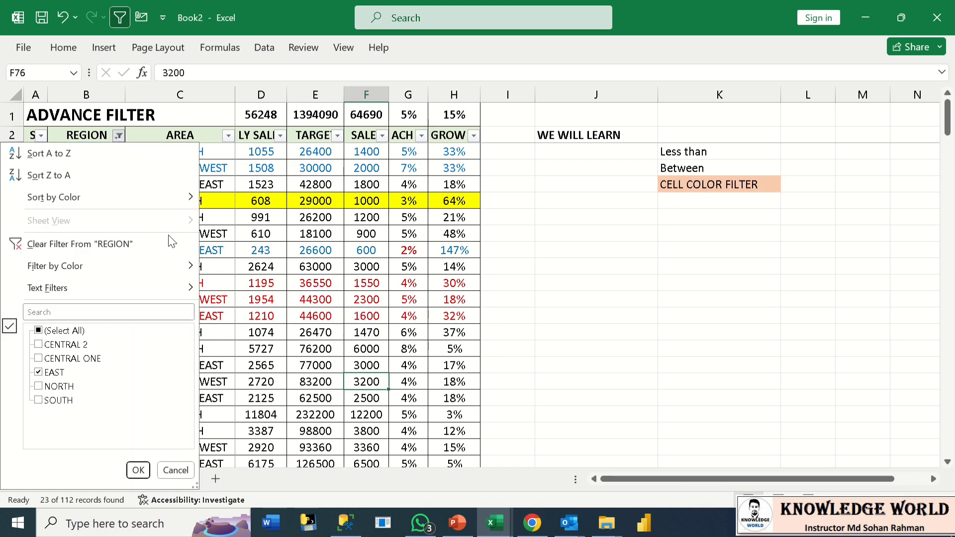
pyautogui.moveTo(83, 287)
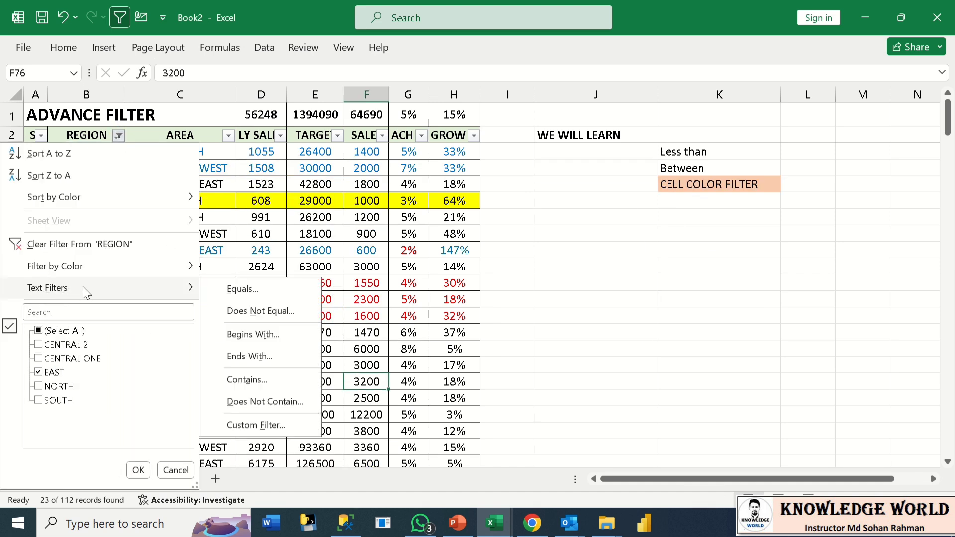
pyautogui.click(260, 311)
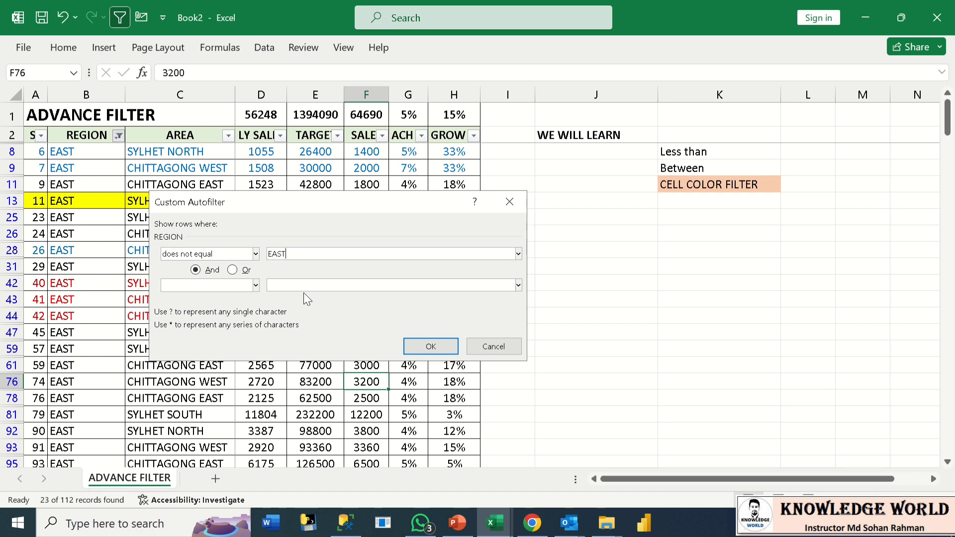
pyautogui.click(431, 347)
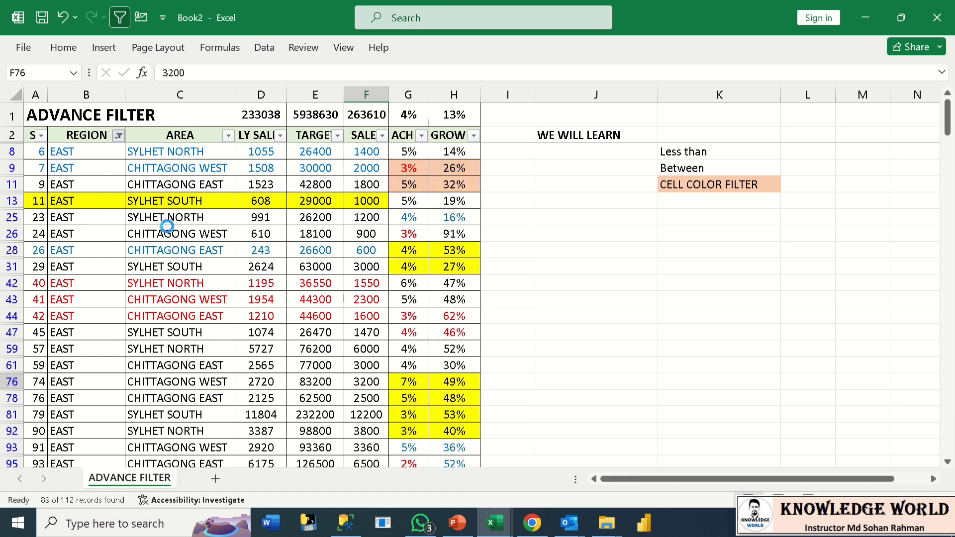
pyautogui.moveTo(73, 152); pyautogui.dragTo(83, 433)
# Change the REGION text filter to values that begin with CENTRAL, and look through the filtered rows
pyautogui.click(118, 136)
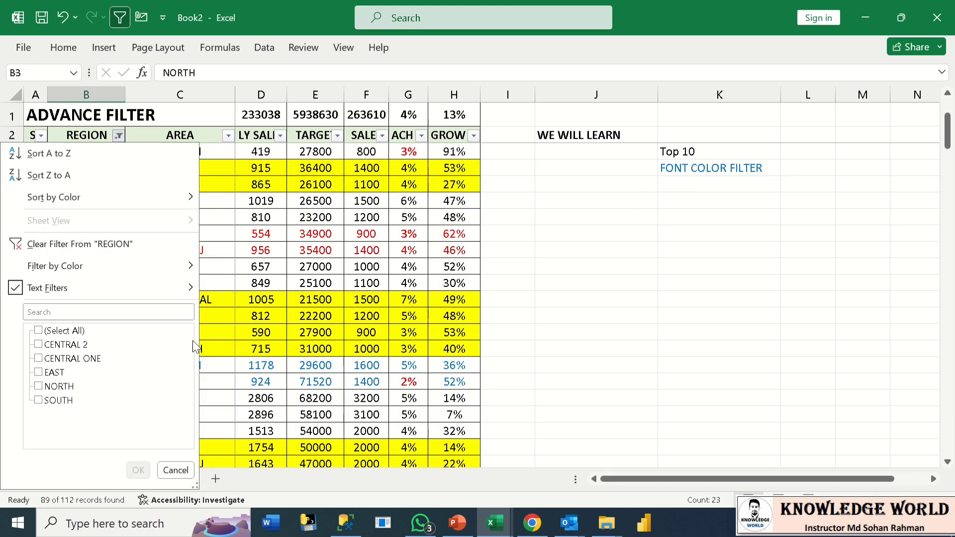
pyautogui.moveTo(164, 289)
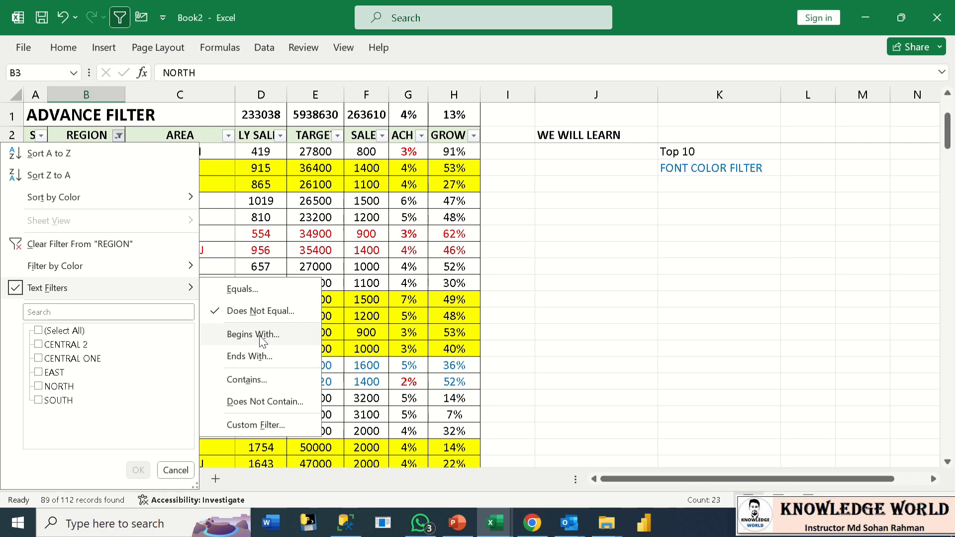
pyautogui.click(254, 334)
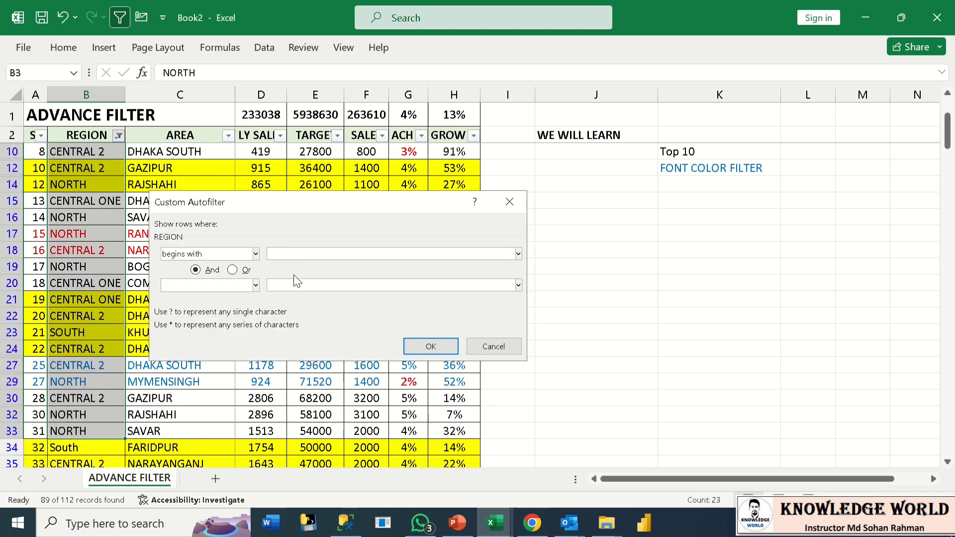
pyautogui.write('CENTRAL')
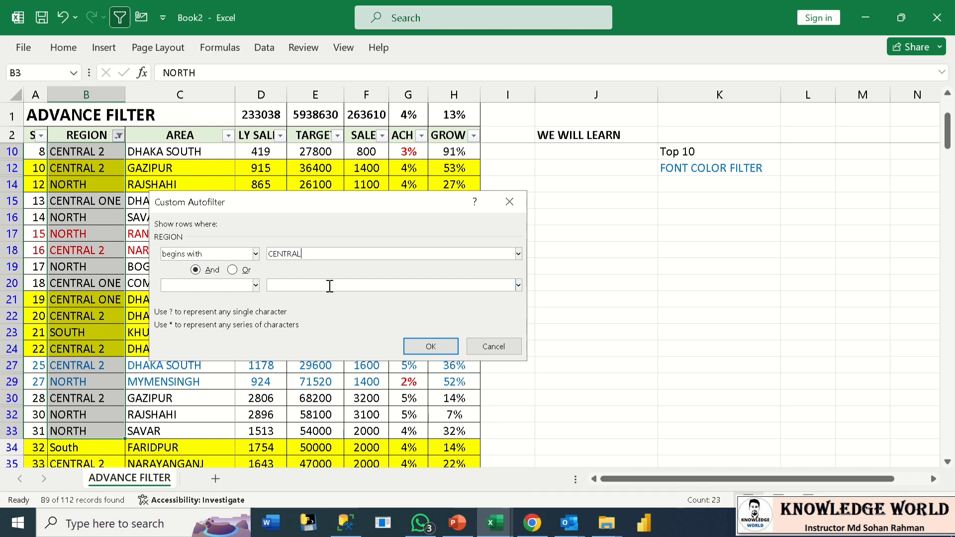
pyautogui.click(429, 346)
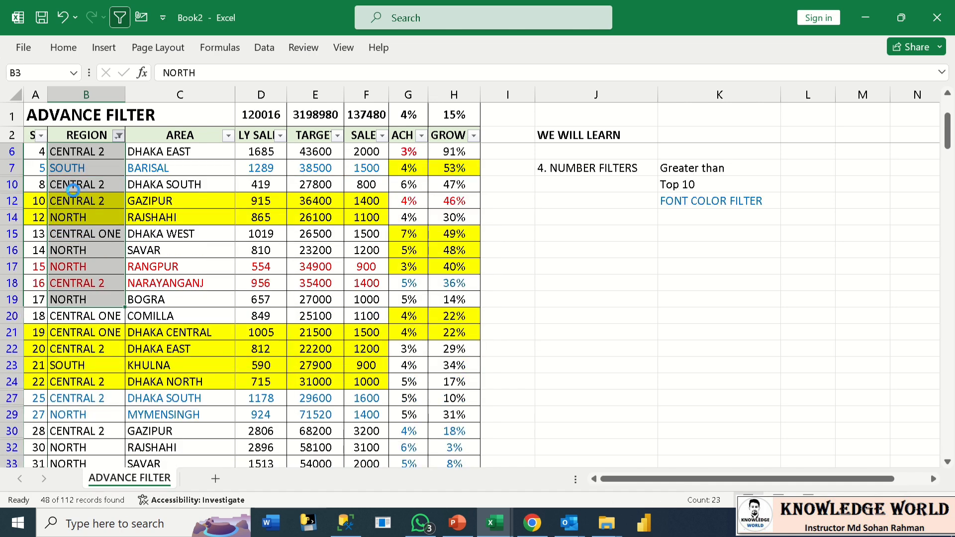
pyautogui.click(70, 153)
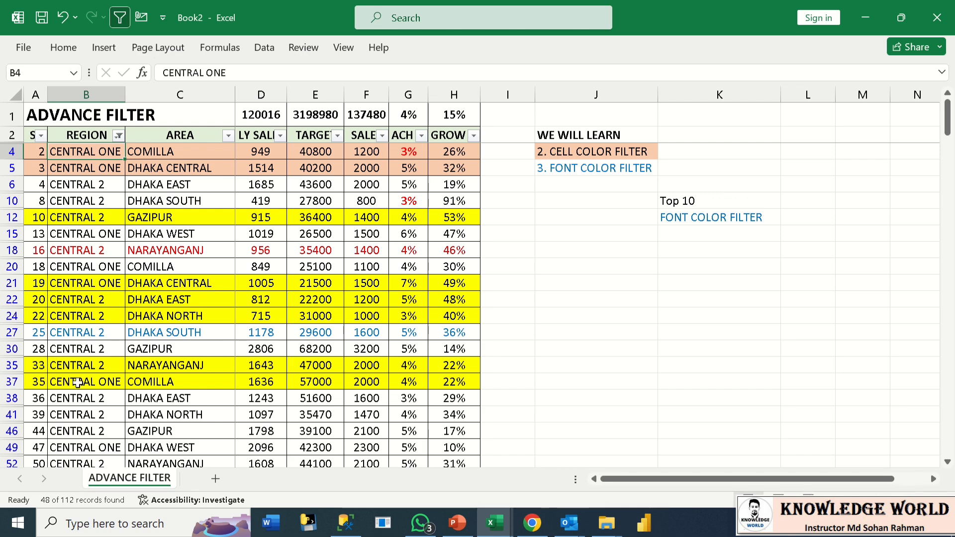
pyautogui.scroll(-4, 78, 383)
pyautogui.scroll(4, 78, 383)
# Change the REGION text filter to values that end with 2
pyautogui.click(119, 136)
pyautogui.moveTo(123, 296)
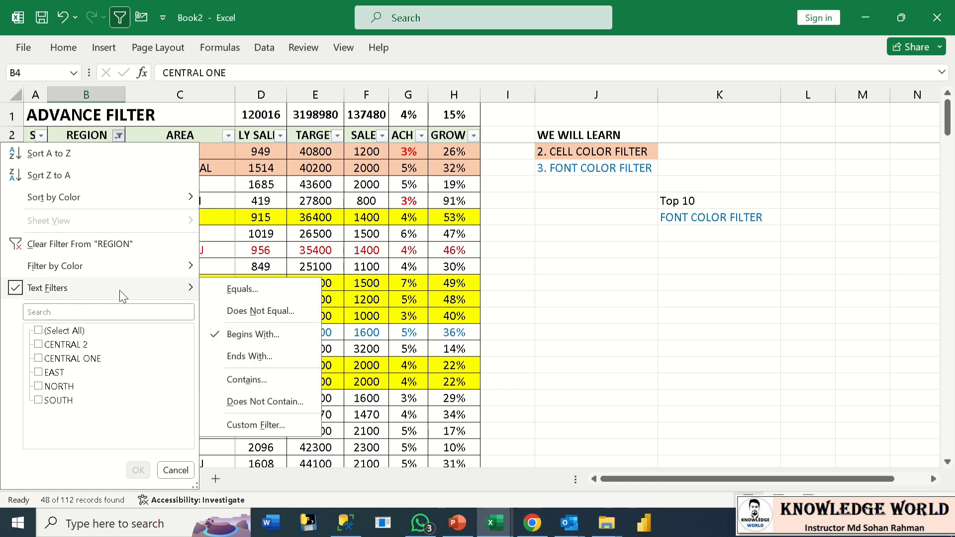
pyautogui.click(254, 357)
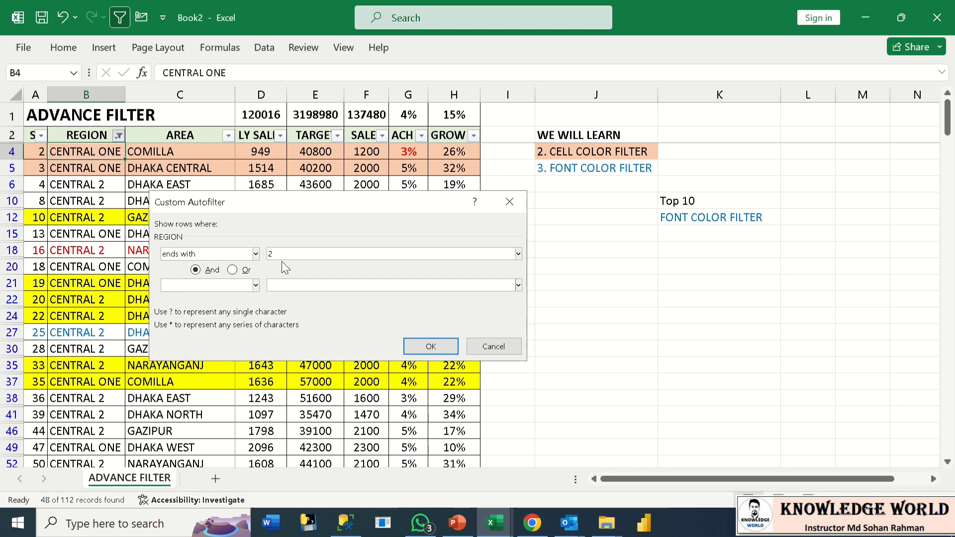
pyautogui.click(429, 345)
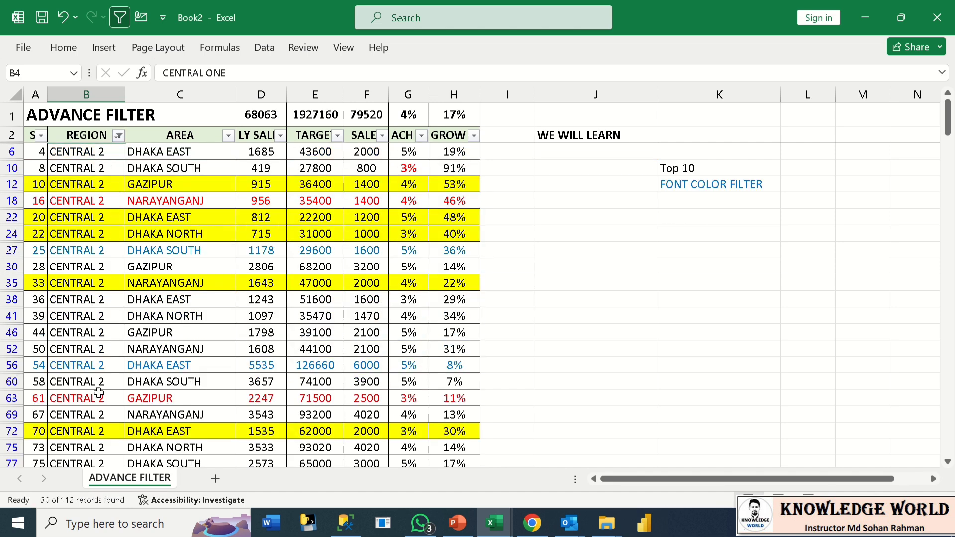
# Change the REGION text filter to values that contain ONE, and check the listed regions
pyautogui.click(118, 136)
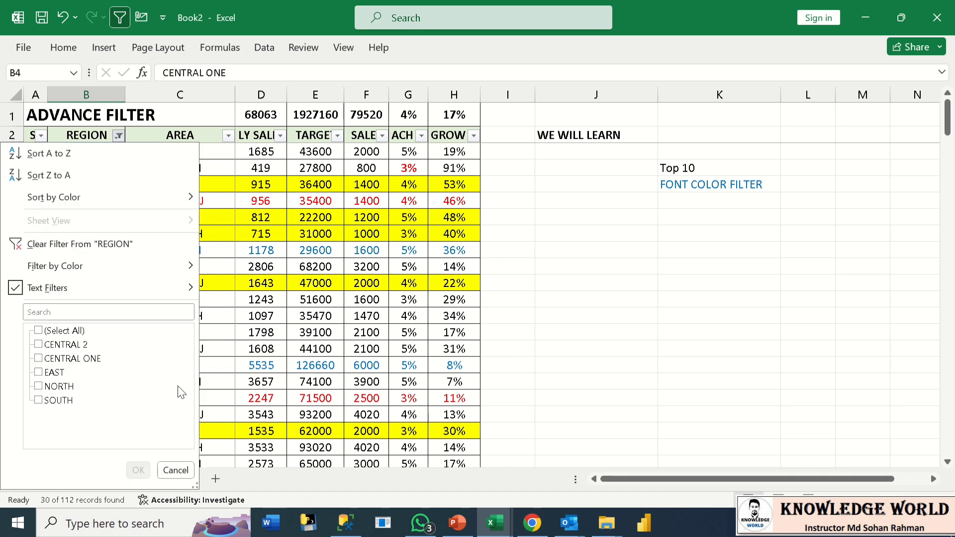
pyautogui.moveTo(88, 289)
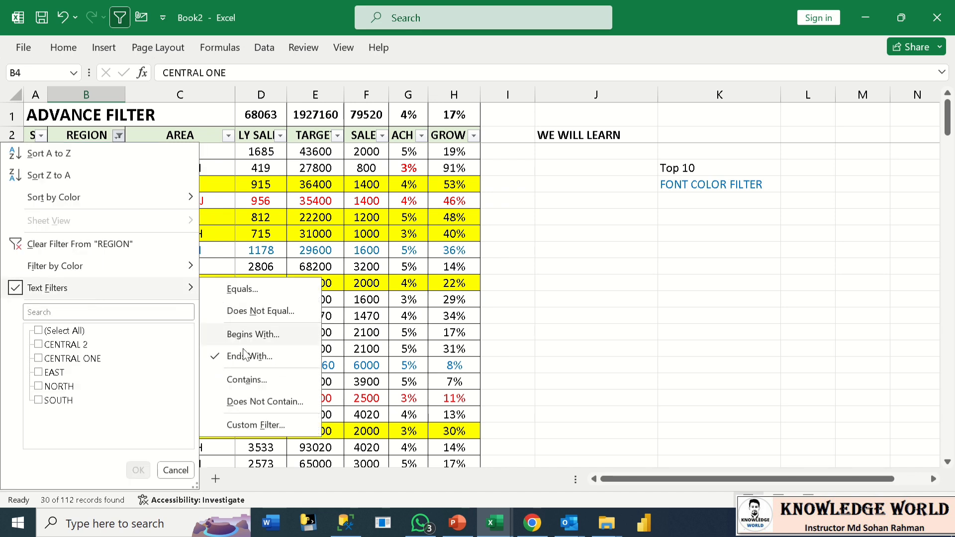
pyautogui.click(247, 380)
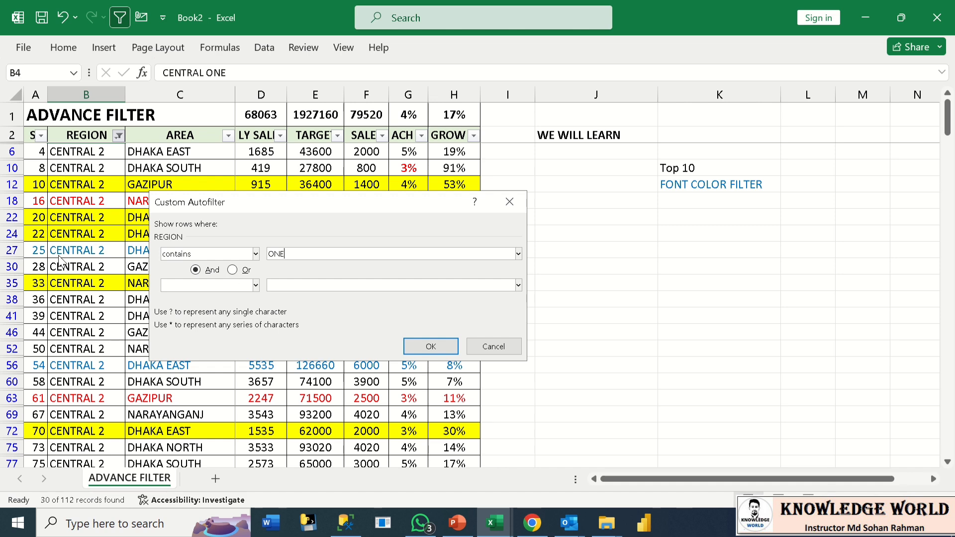
pyautogui.click(413, 348)
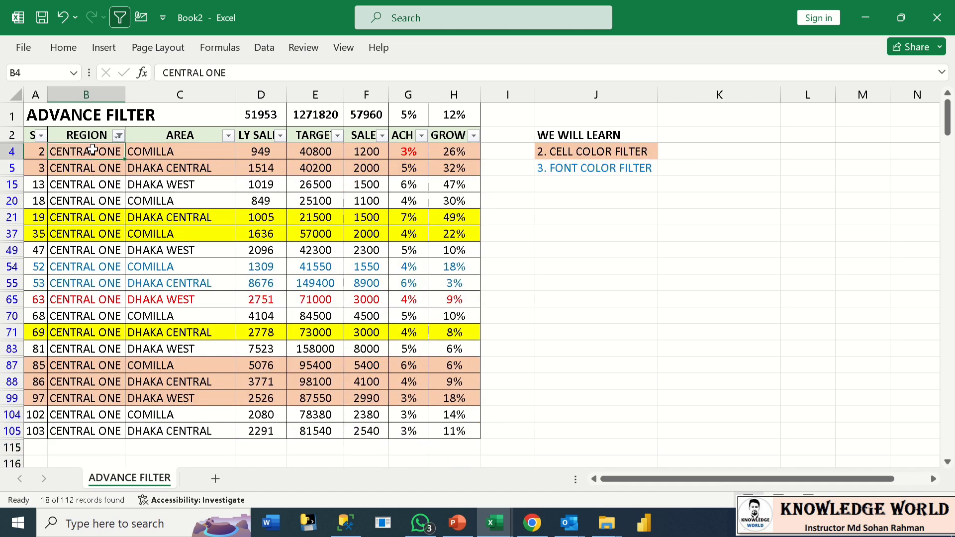
pyautogui.moveTo(92, 151); pyautogui.dragTo(95, 441)
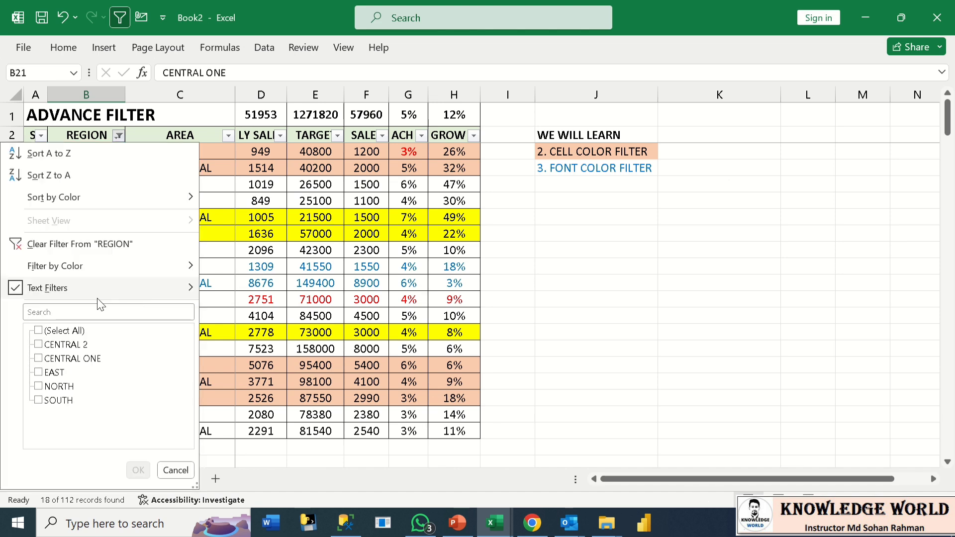
# Change the REGION text filter to values that do not contain ONE
pyautogui.moveTo(89, 290)
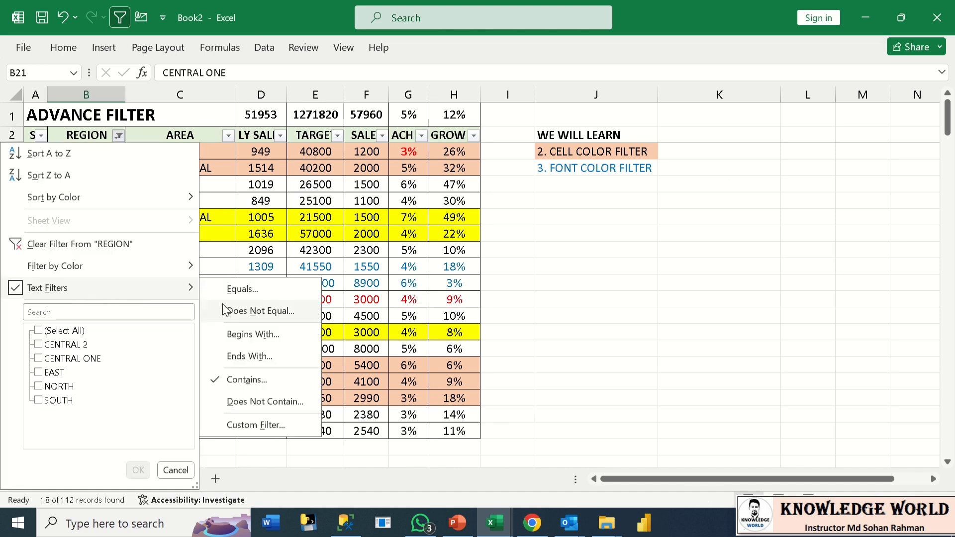
pyautogui.click(263, 404)
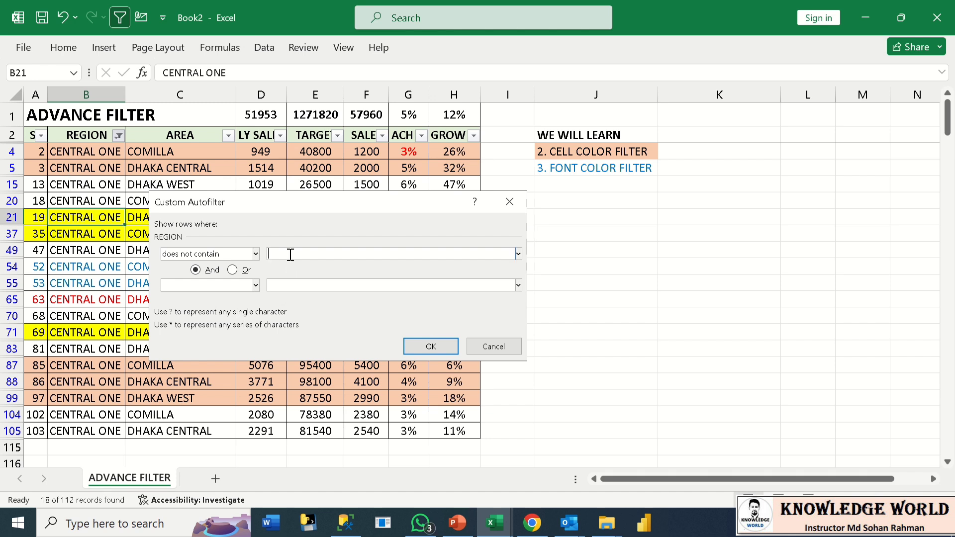
pyautogui.write('ONE')
pyautogui.click(429, 345)
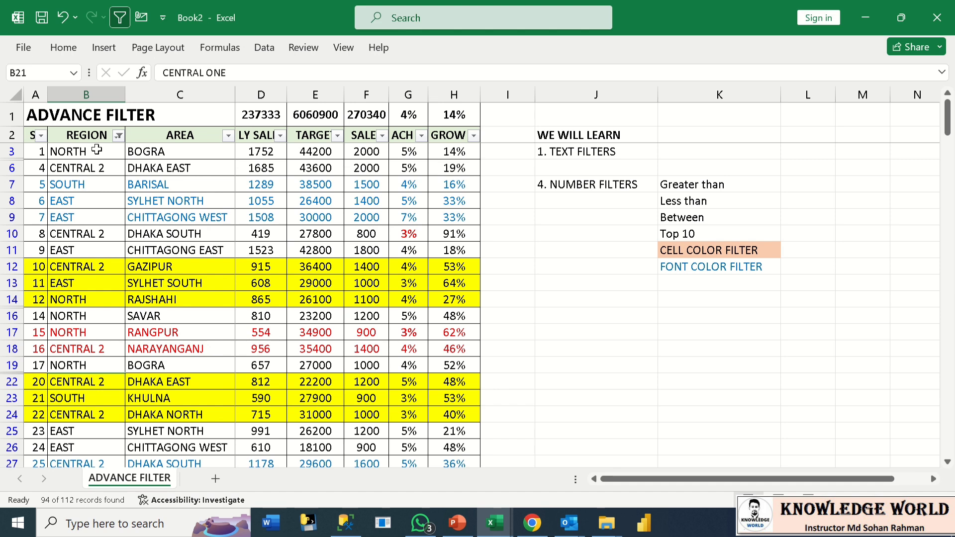
# Open the custom filter for REGION, review the available comparison conditions, and keep the condition does not contain ONE
pyautogui.click(119, 135)
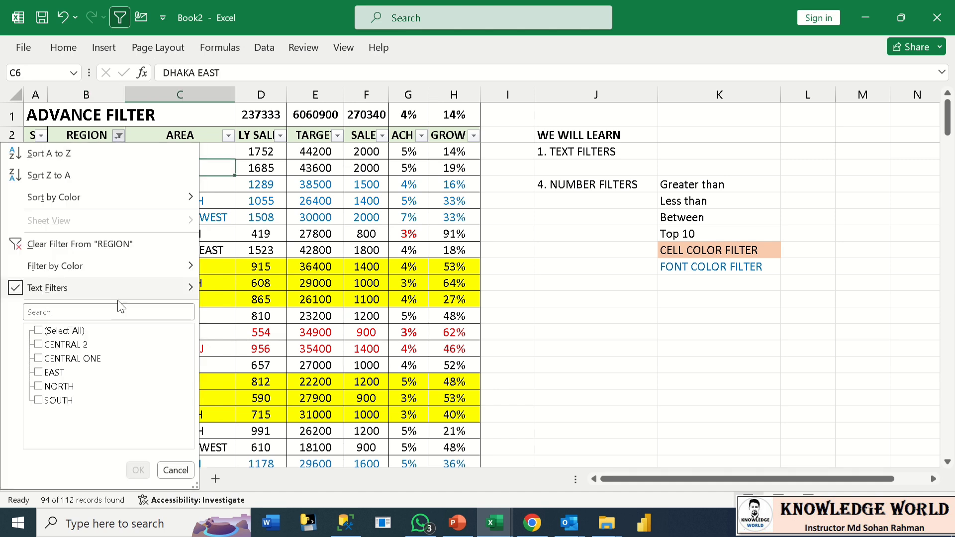
pyautogui.moveTo(99, 284)
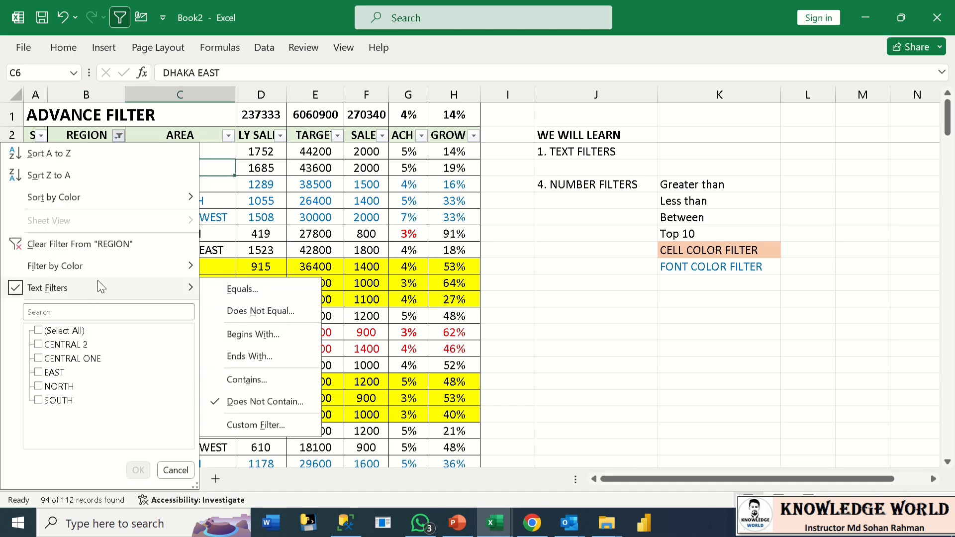
pyautogui.click(255, 426)
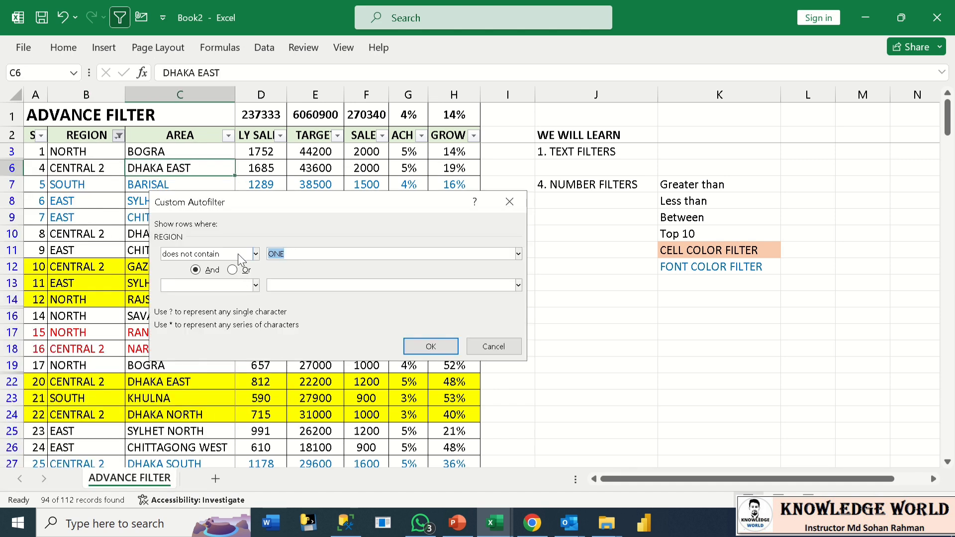
pyautogui.click(256, 254)
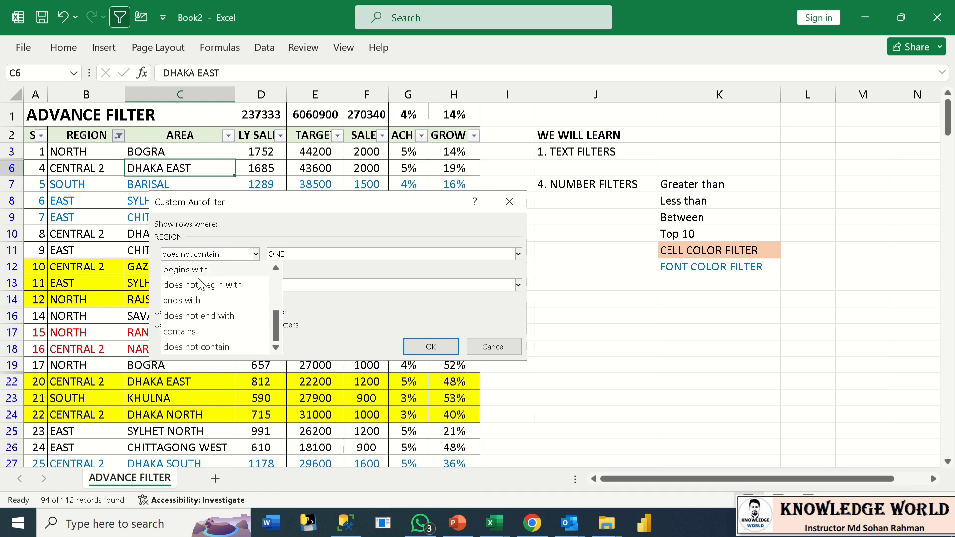
pyautogui.click(299, 252)
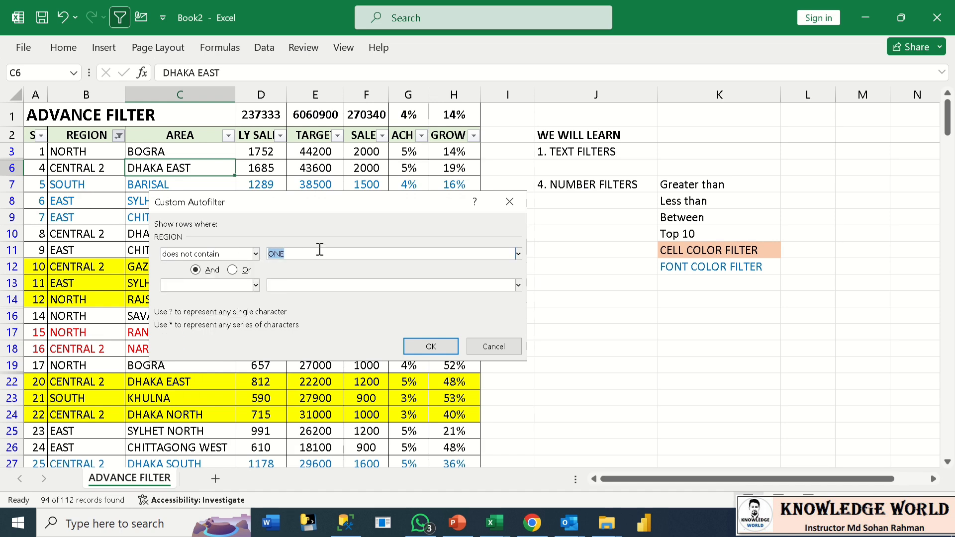
pyautogui.click(437, 347)
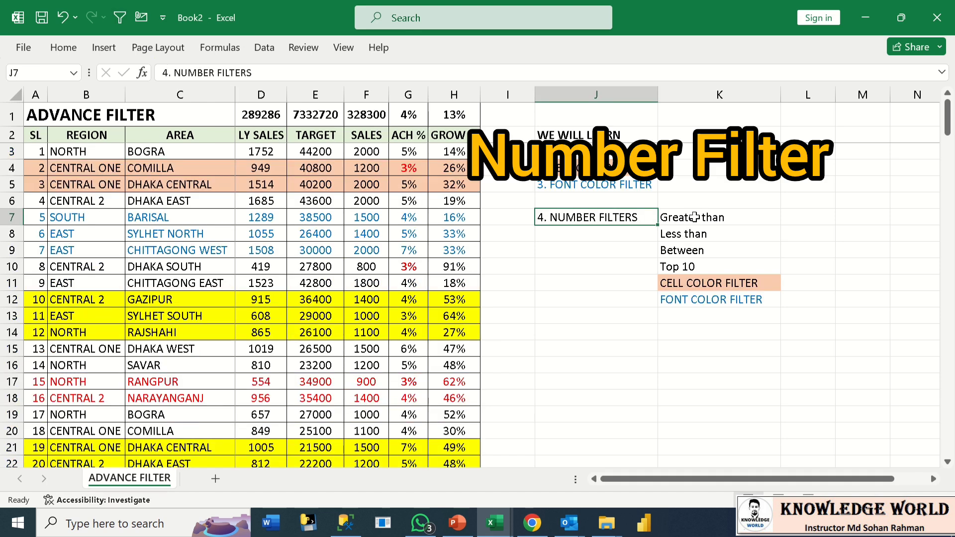
# Go through the number filter topics in the WE WILL LEARN list, from Greater than to FONT COLOR FILTER
pyautogui.click(695, 217)
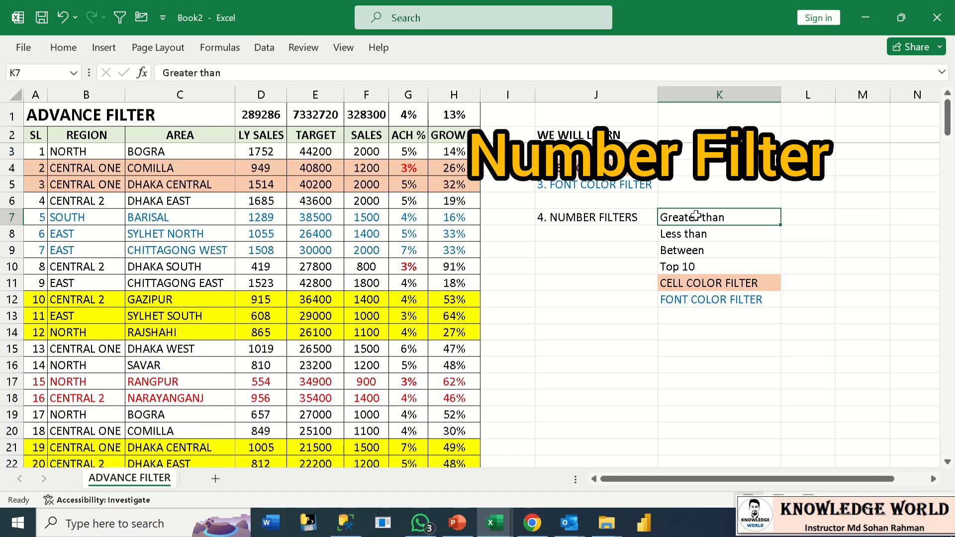
pyautogui.click(701, 237)
pyautogui.click(702, 250)
pyautogui.click(700, 267)
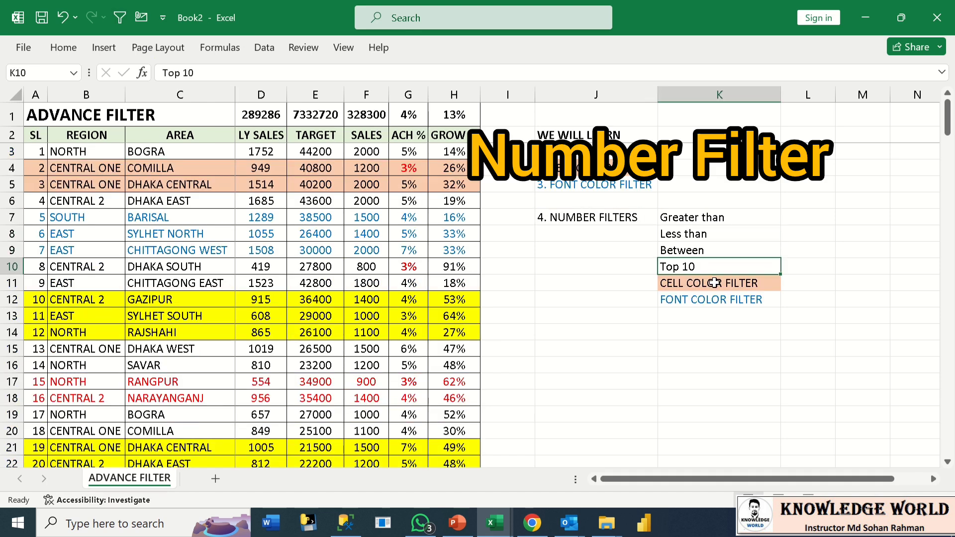
pyautogui.click(715, 283)
pyautogui.click(711, 300)
# Turn on filtering for the table's header row from SL to GROWTH, and select the TARGET header
pyautogui.moveTo(34, 134); pyautogui.dragTo(462, 137)
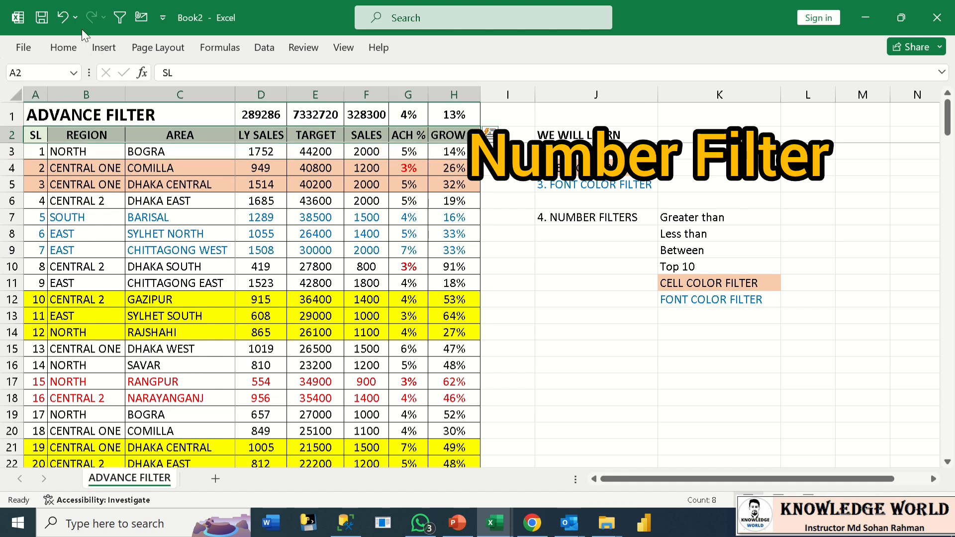
pyautogui.click(119, 17)
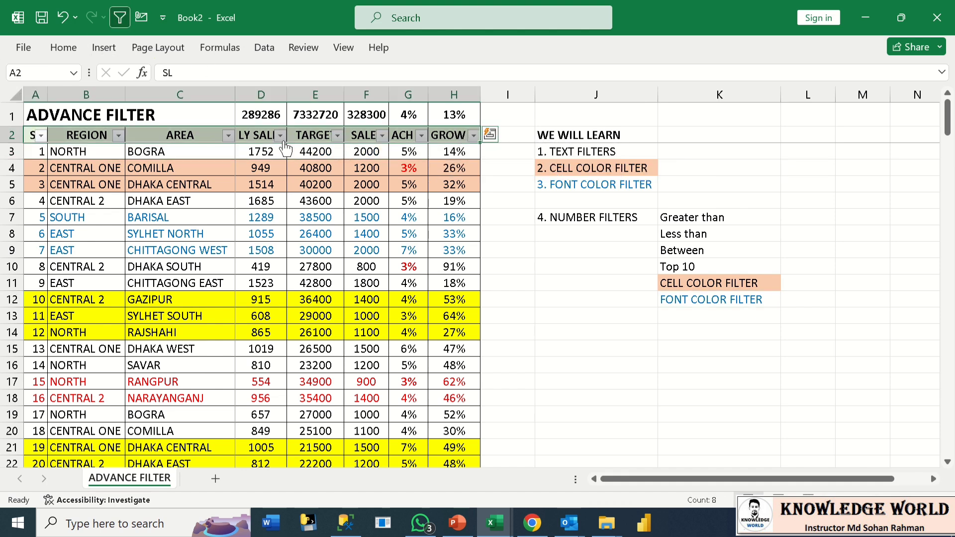
pyautogui.click(265, 135)
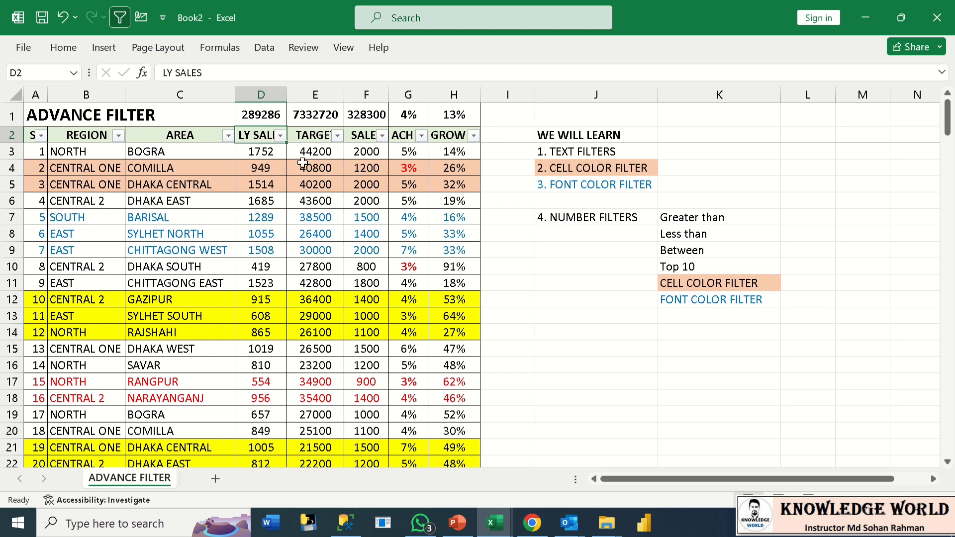
pyautogui.press('Right')
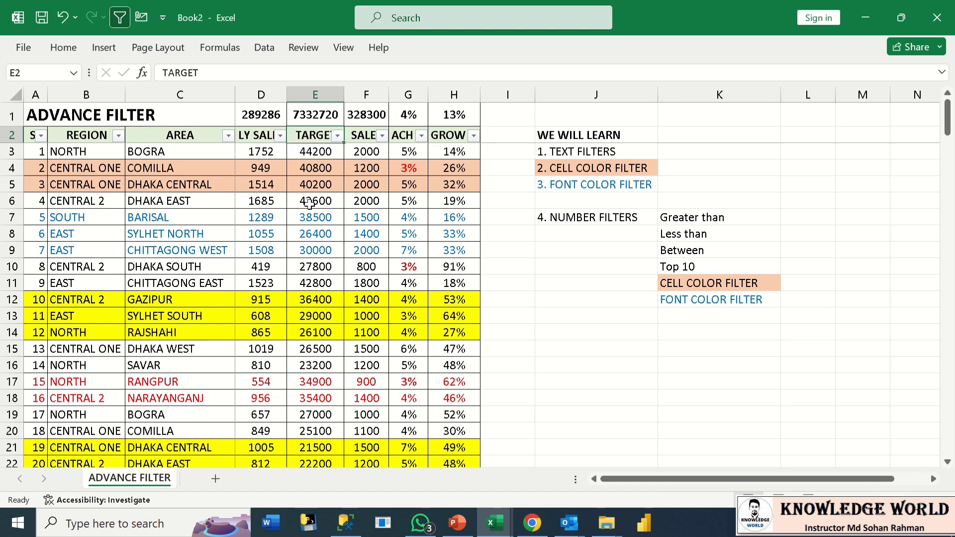
# Filter the TARGET column by the light orange cell colour
pyautogui.click(337, 136)
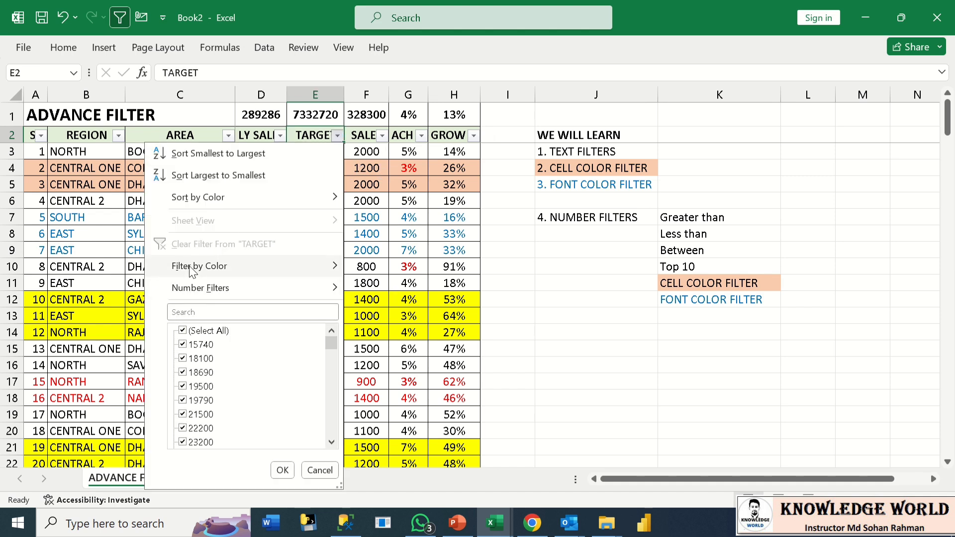
pyautogui.moveTo(185, 273)
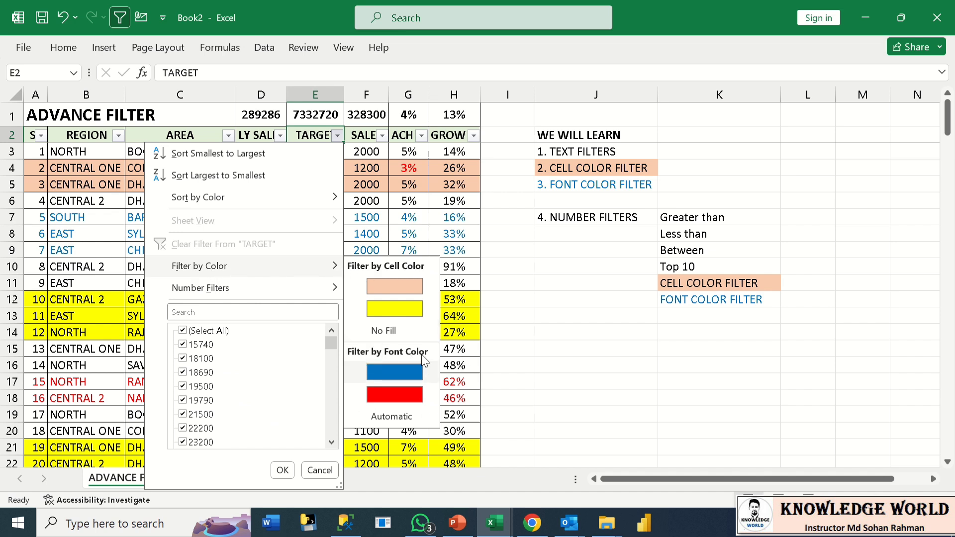
pyautogui.click(389, 285)
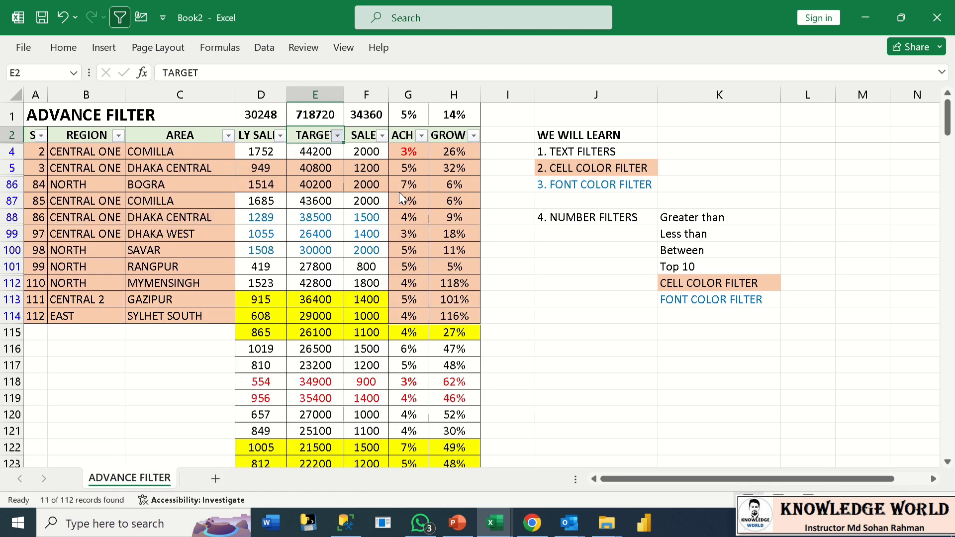
# Change the TARGET colour filter to cells with No Fill
pyautogui.click(337, 135)
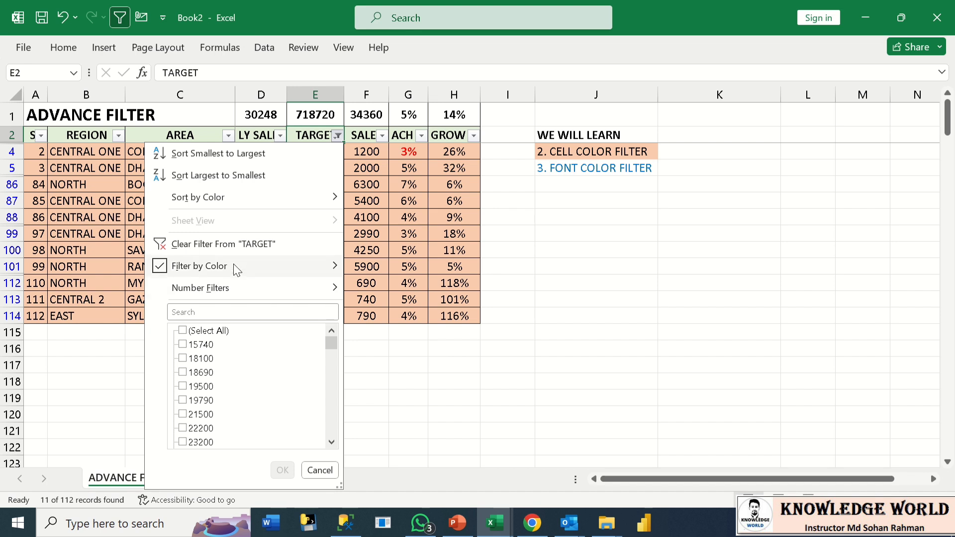
pyautogui.moveTo(237, 269)
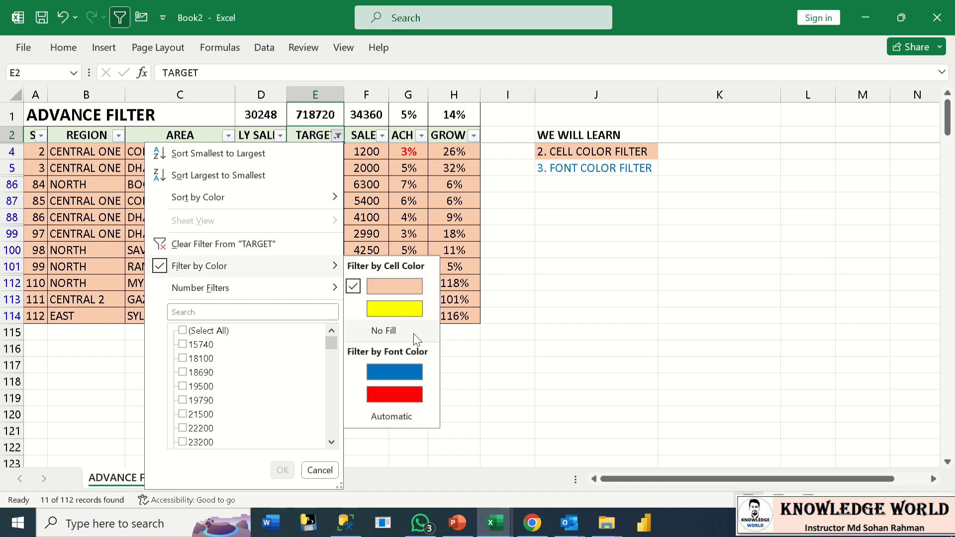
pyautogui.click(389, 331)
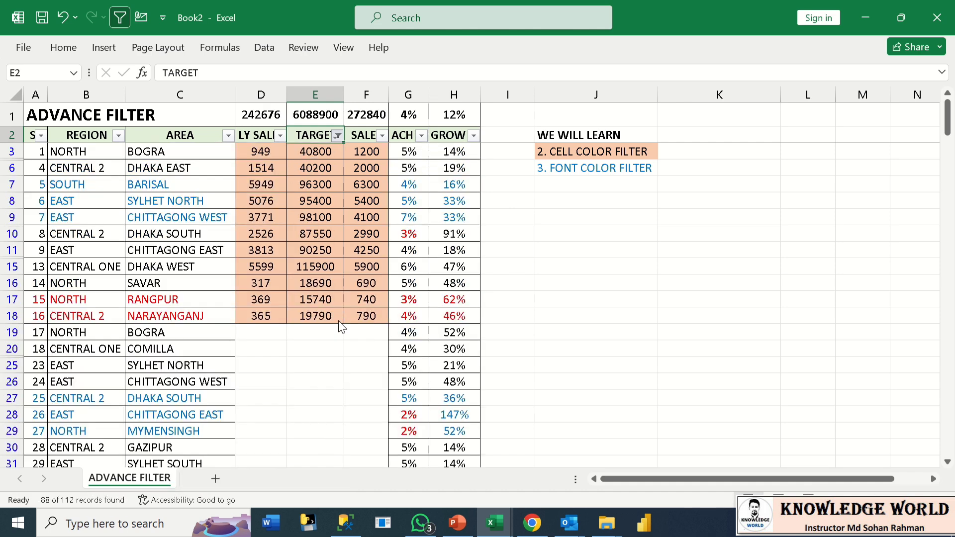
# Review the font colour filter options for TARGET and examine the blue and red values in that column
pyautogui.click(338, 135)
pyautogui.moveTo(228, 269)
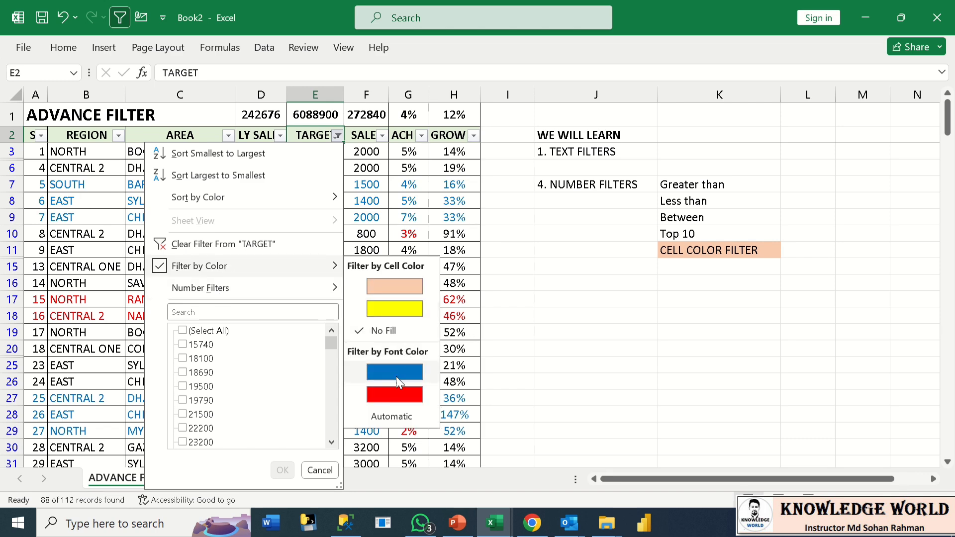
pyautogui.click(547, 305)
pyautogui.moveTo(316, 185); pyautogui.dragTo(317, 217)
pyautogui.moveTo(316, 297); pyautogui.dragTo(317, 316)
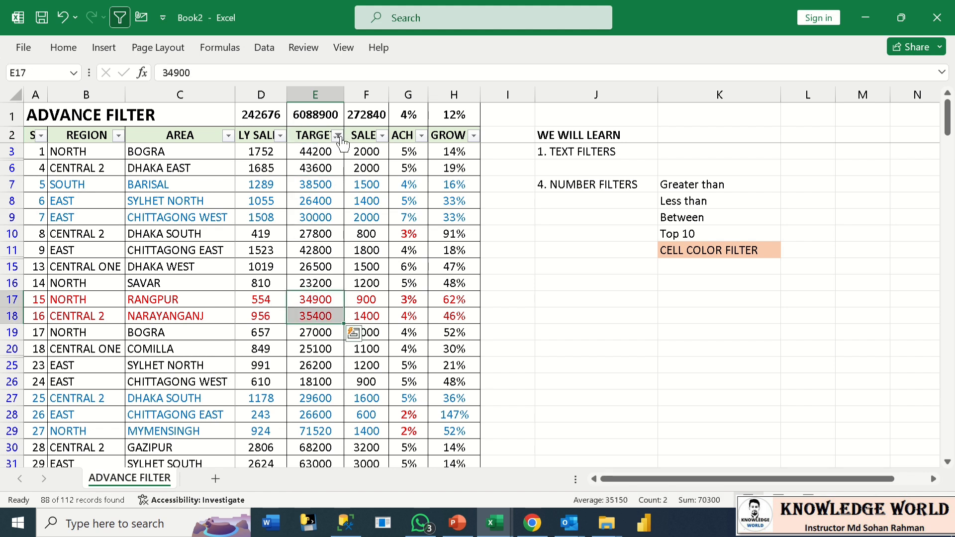
# Apply a number filter to TARGET for values that equal 27000, and check the filtered row
pyautogui.click(338, 136)
pyautogui.moveTo(245, 294)
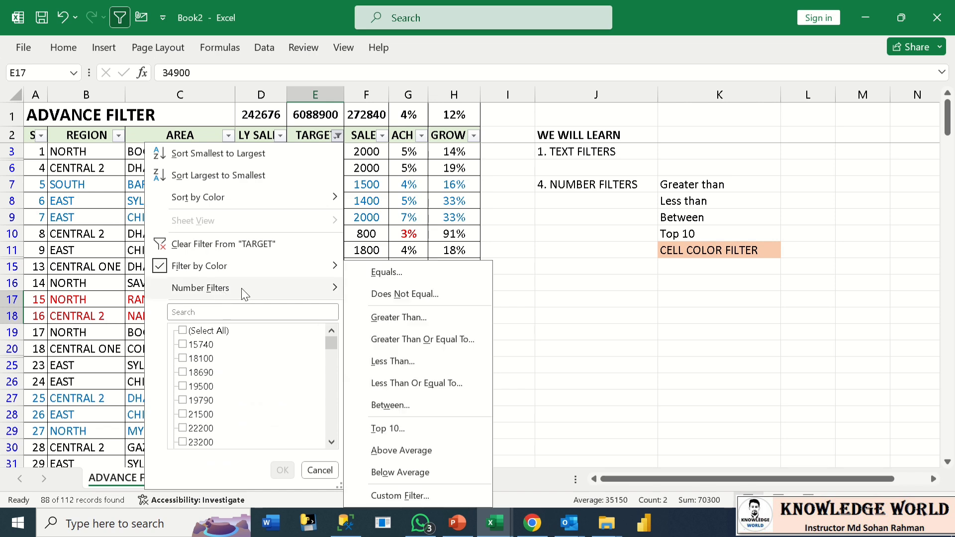
pyautogui.click(387, 278)
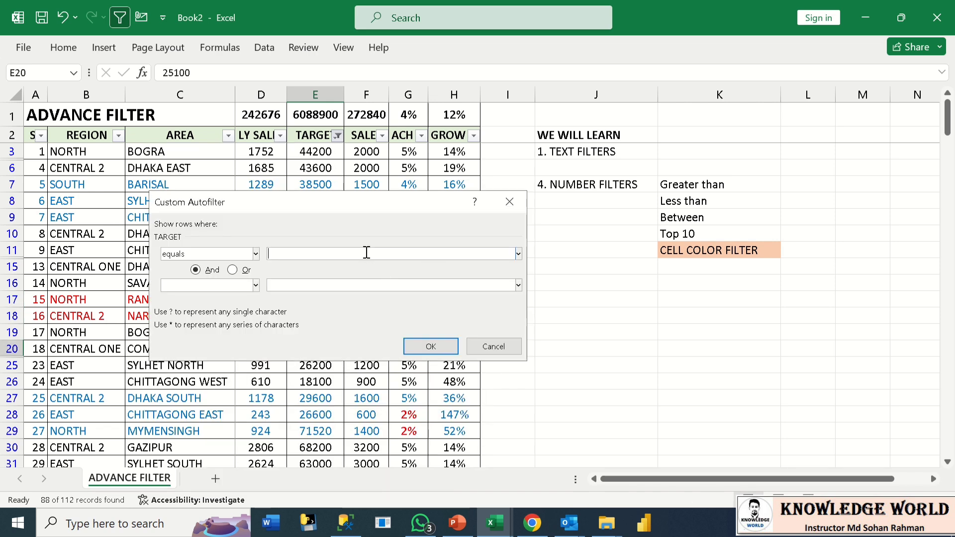
pyautogui.write('27000')
pyautogui.click(431, 347)
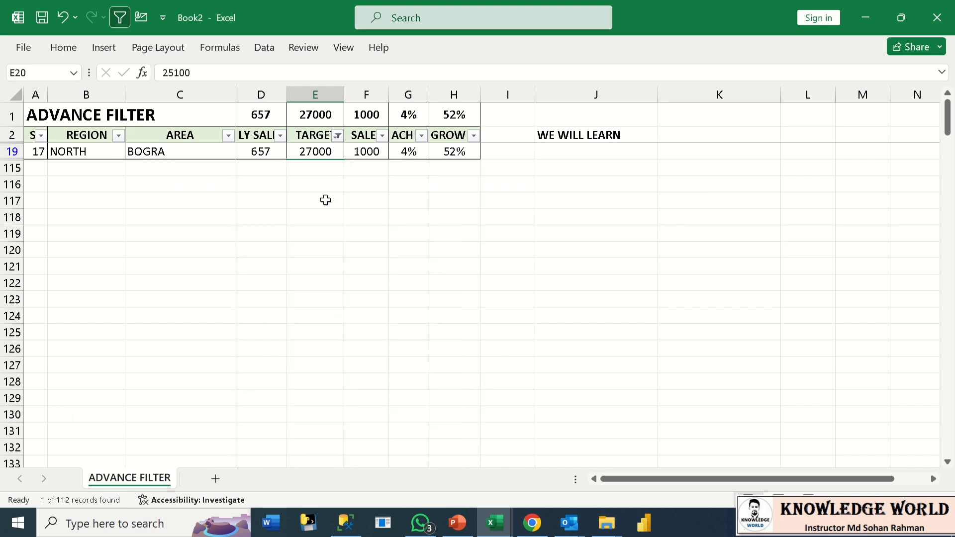
pyautogui.click(312, 151)
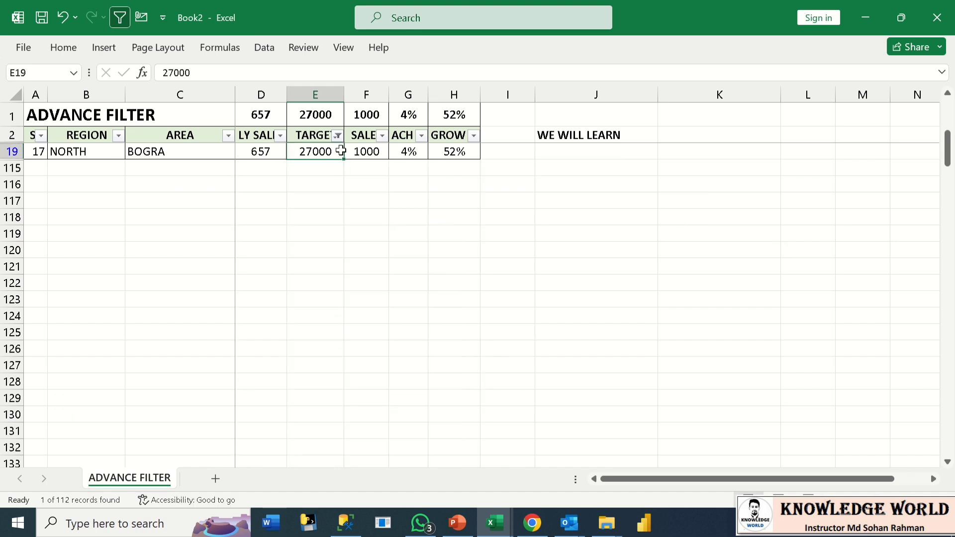
pyautogui.click(339, 137)
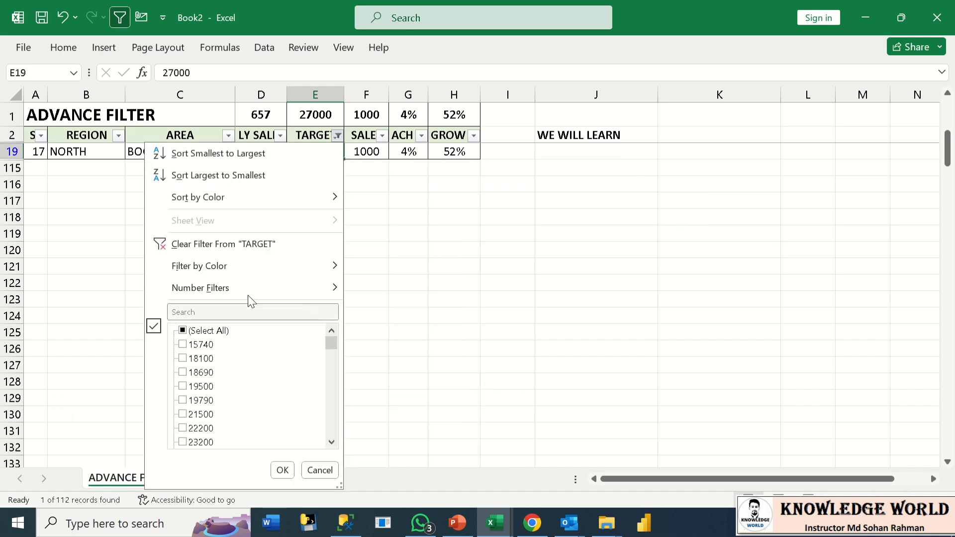
pyautogui.moveTo(234, 289)
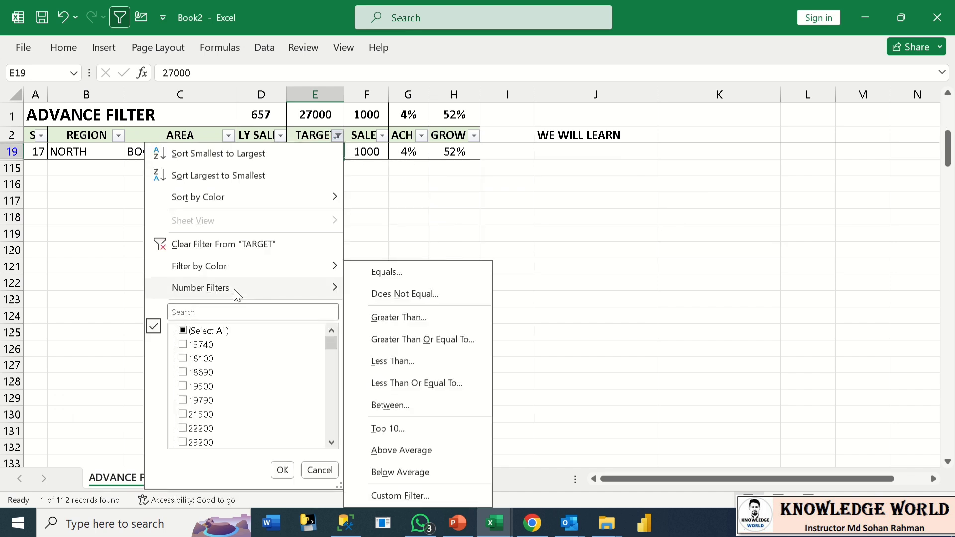
pyautogui.click(412, 297)
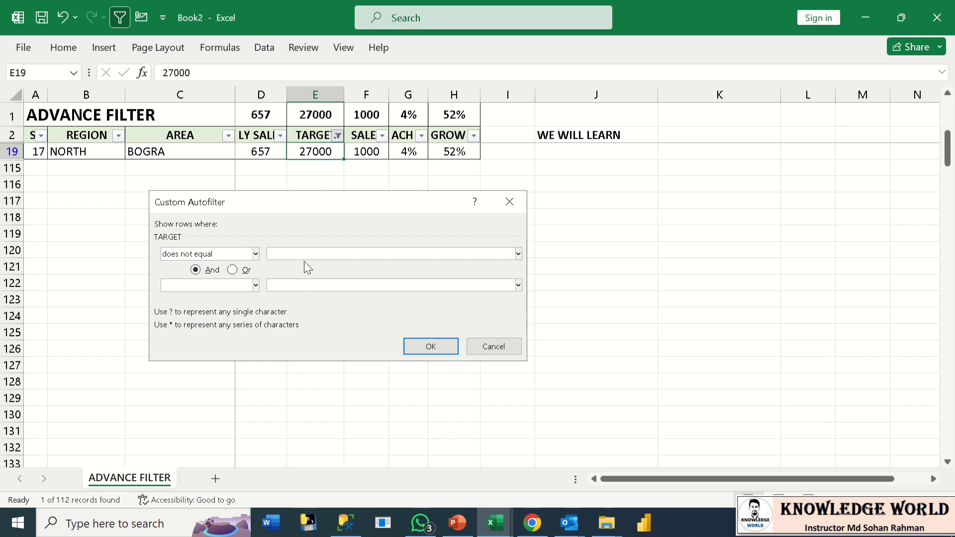
pyautogui.click(509, 203)
# Change the TARGET number filter to values greater than 30000, and check the first filtered values
pyautogui.click(337, 136)
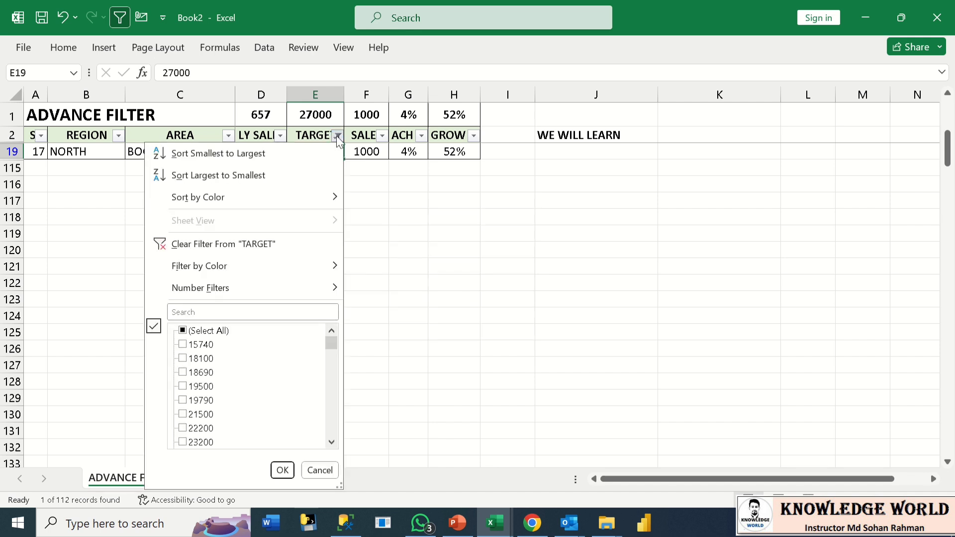
pyautogui.moveTo(233, 290)
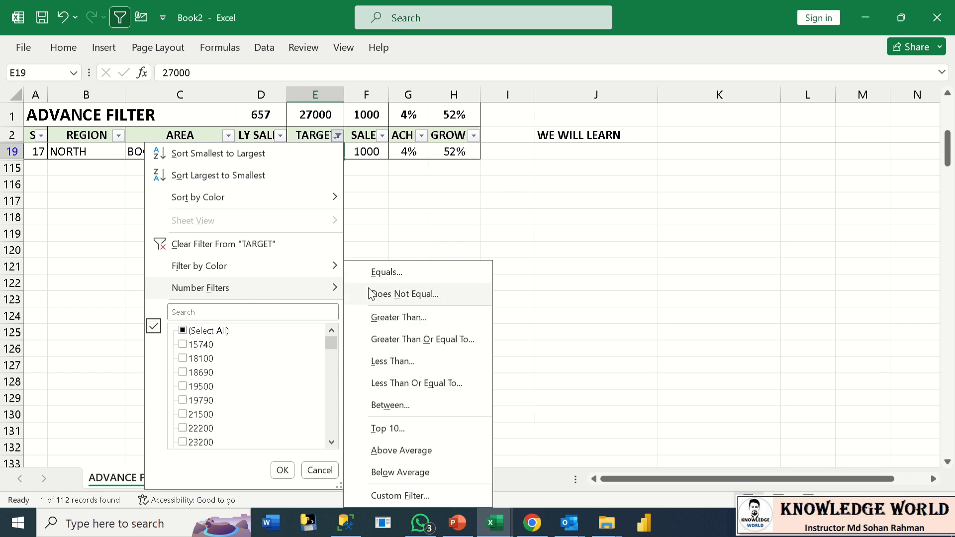
pyautogui.click(399, 319)
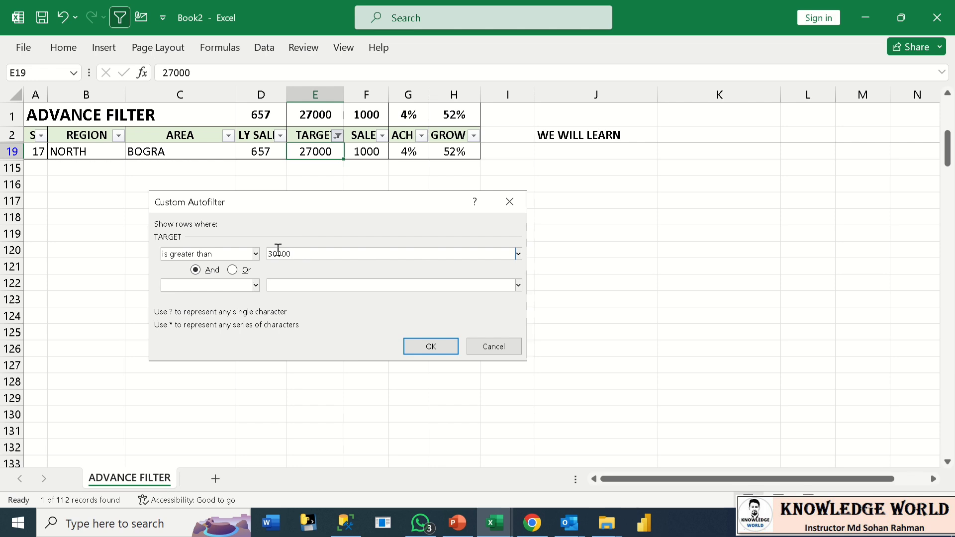
pyautogui.click(431, 347)
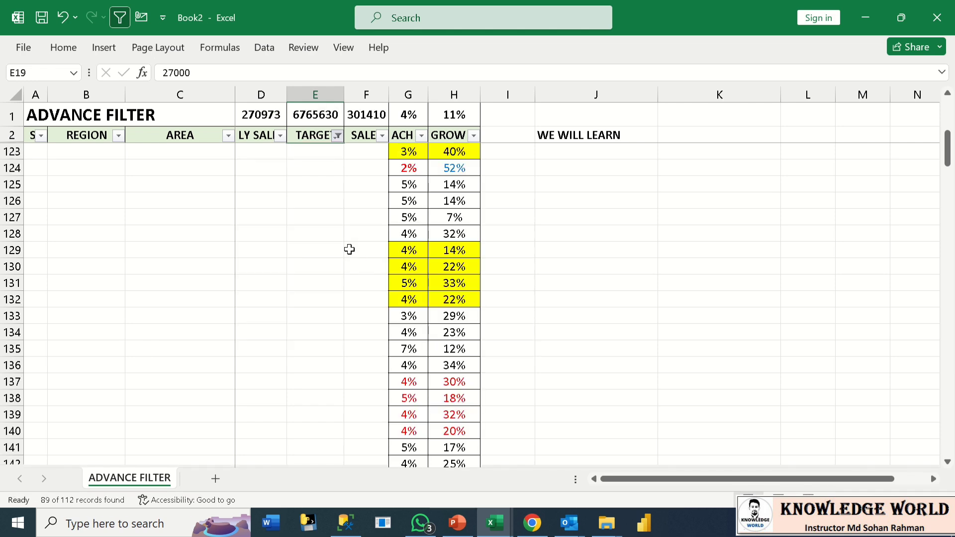
pyautogui.scroll(3, 315, 164)
pyautogui.click(318, 151)
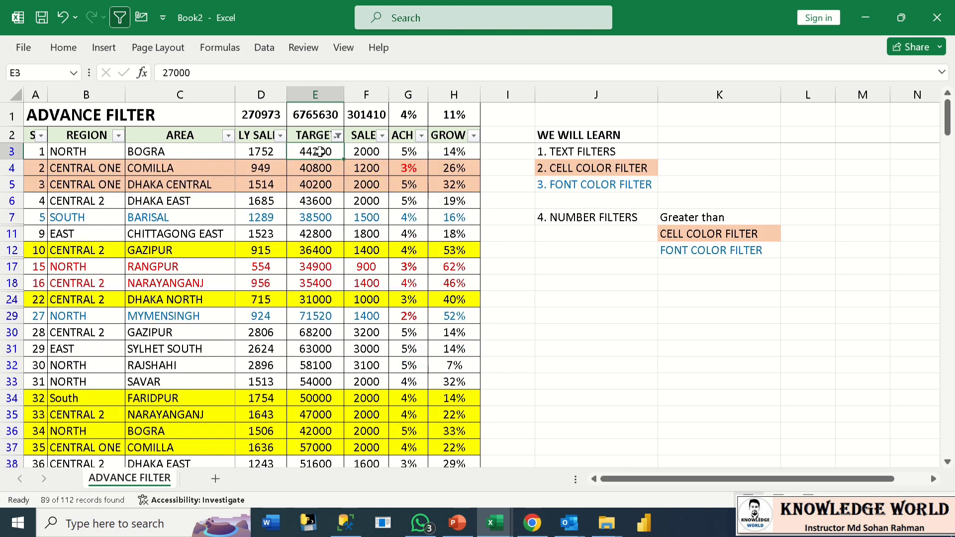
pyautogui.moveTo(319, 152); pyautogui.dragTo(316, 266)
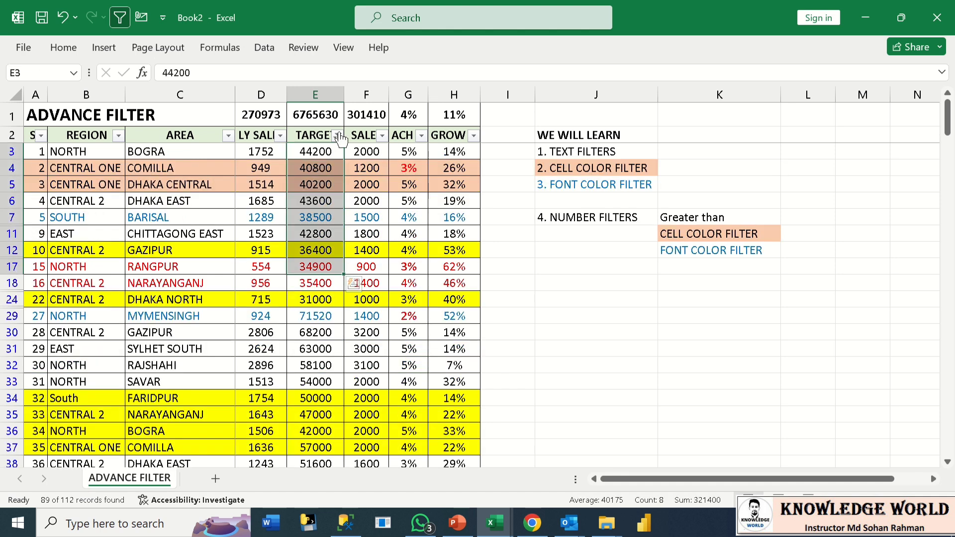
# Change the TARGET number filter to values greater than or equal to 30000, and look through the filtered rows
pyautogui.click(338, 135)
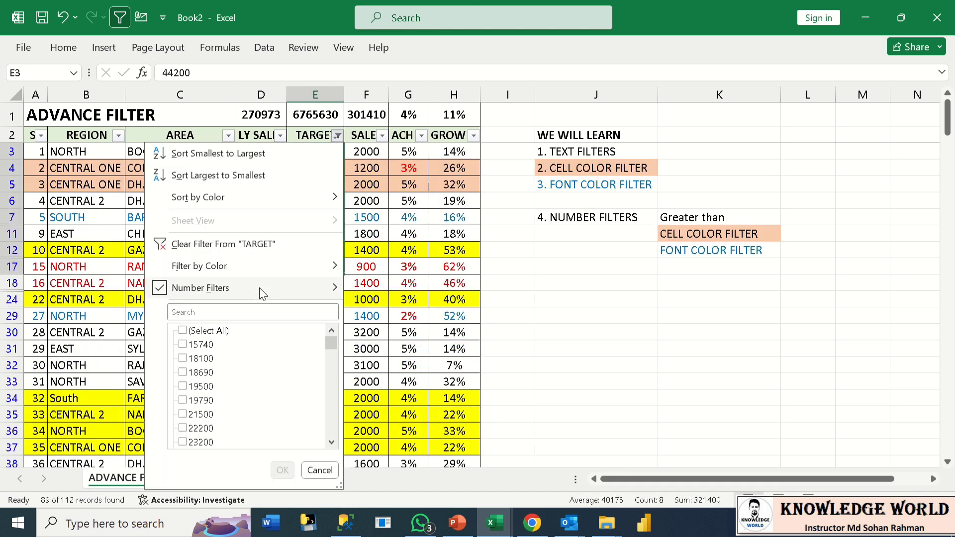
pyautogui.moveTo(261, 293)
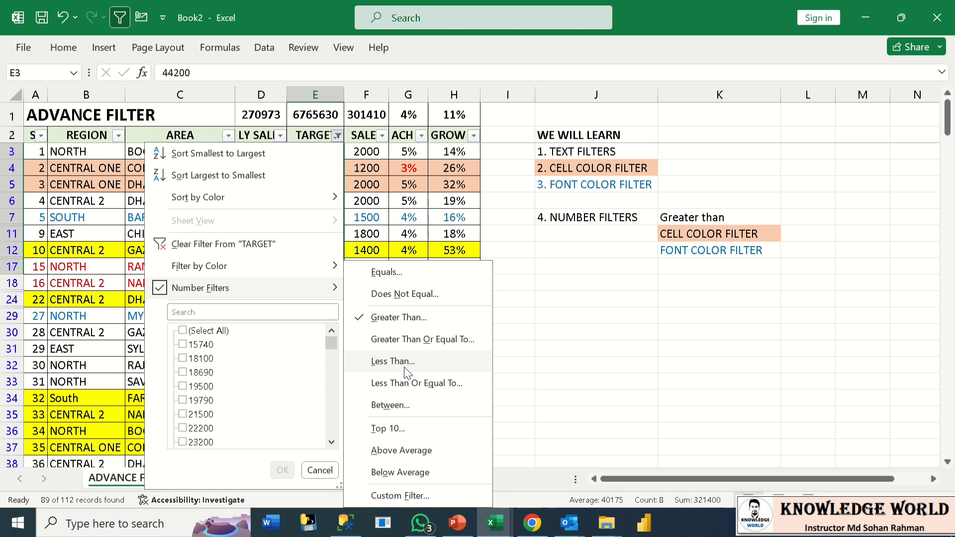
pyautogui.click(446, 340)
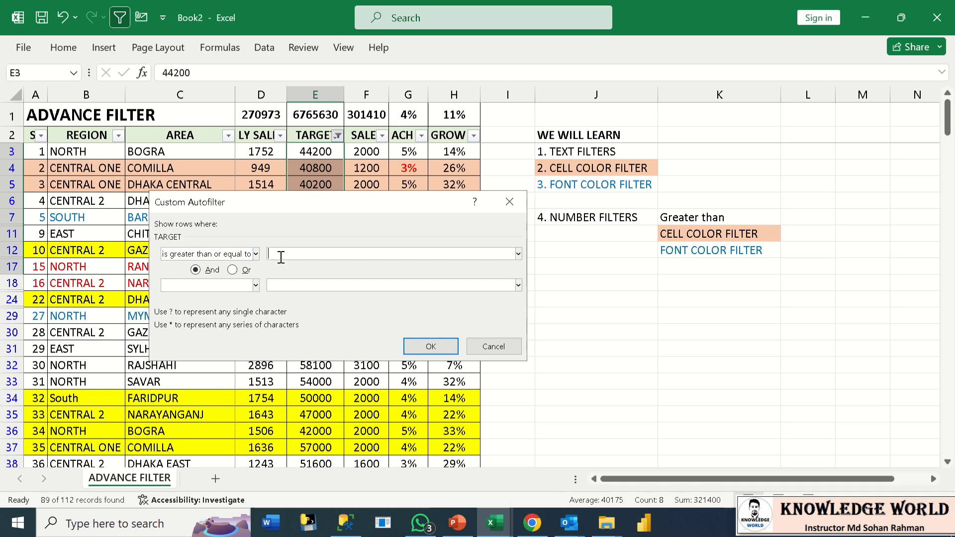
pyautogui.press('Return')
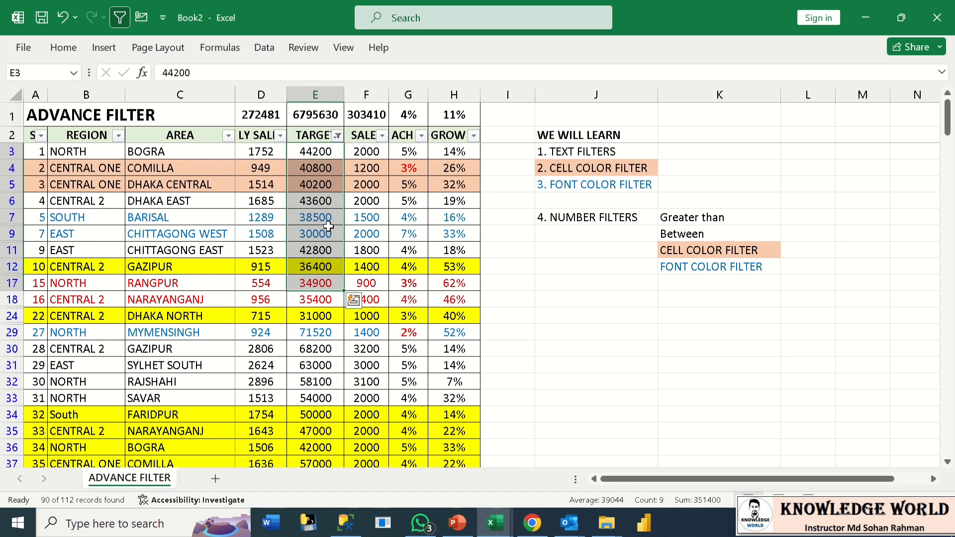
pyautogui.click(315, 152)
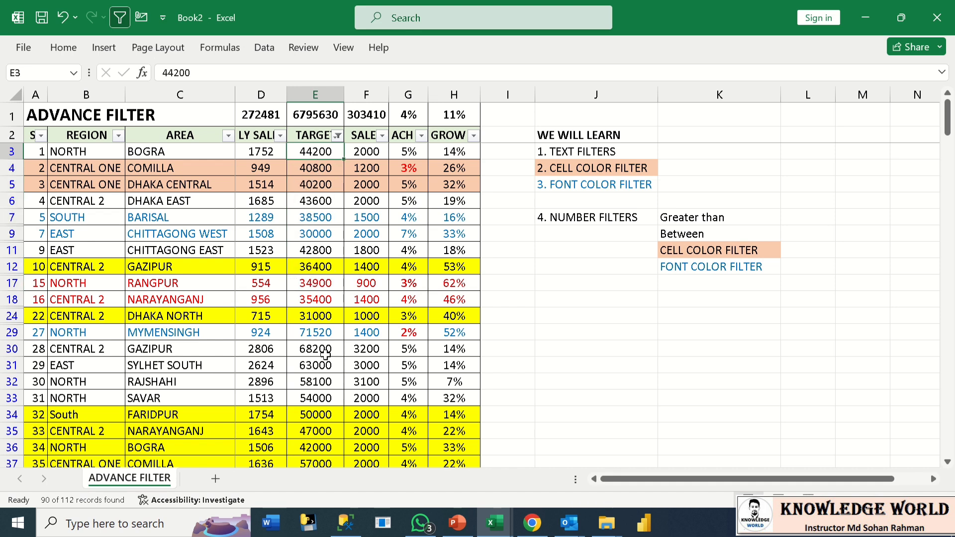
pyautogui.scroll(-3, 325, 356)
pyautogui.scroll(3, 316, 299)
# Apply a Between number filter to TARGET for values from 20000 to 30000, and check the filtered values
pyautogui.click(338, 135)
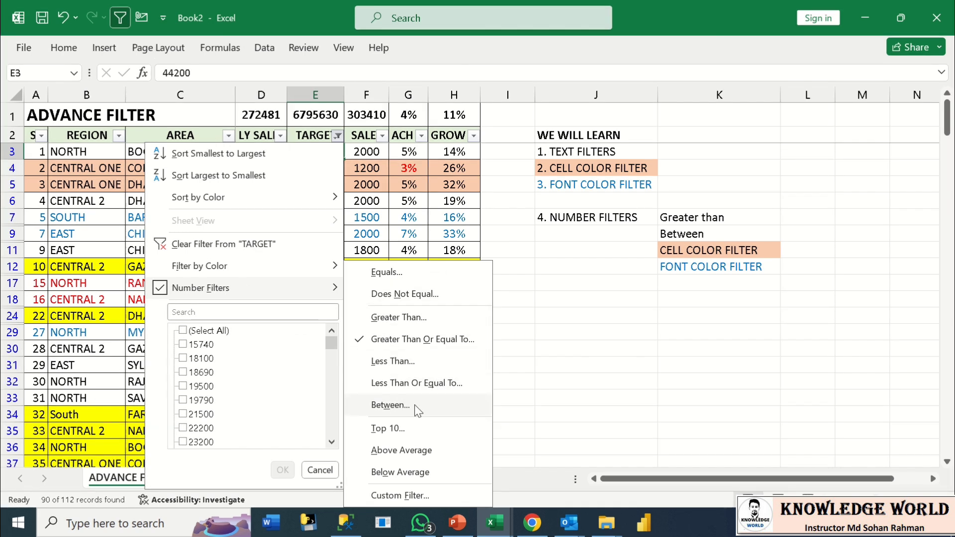
pyautogui.click(390, 405)
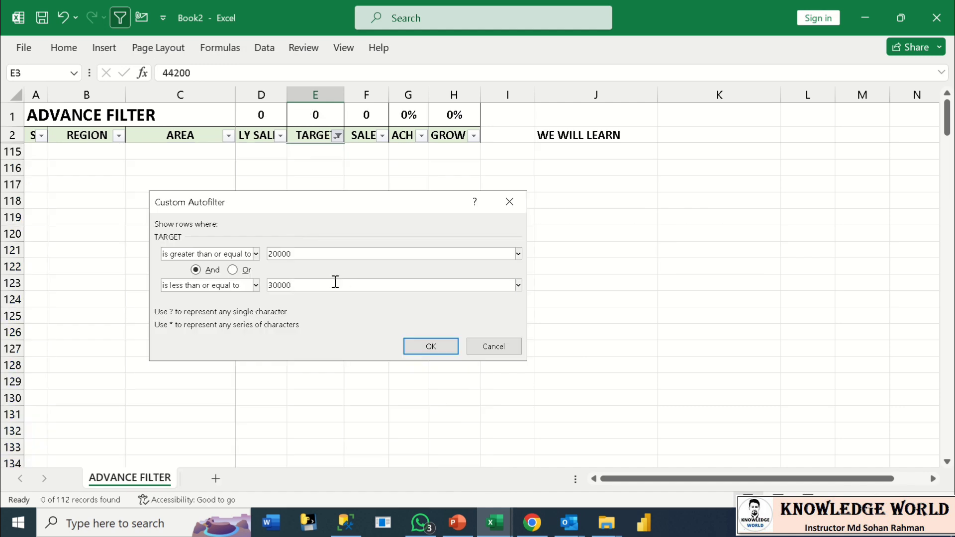
pyautogui.doubleClick(313, 254)
pyautogui.write('22000')
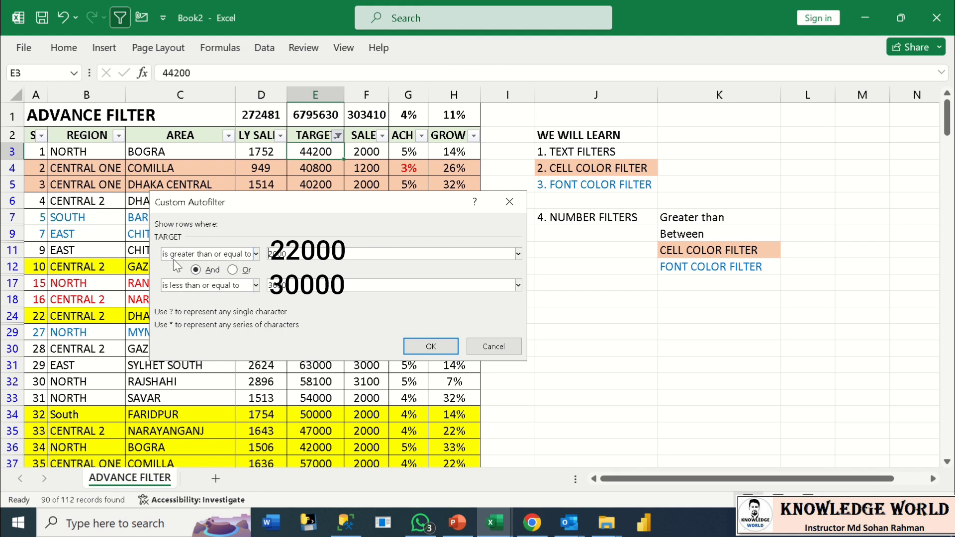
pyautogui.click(419, 350)
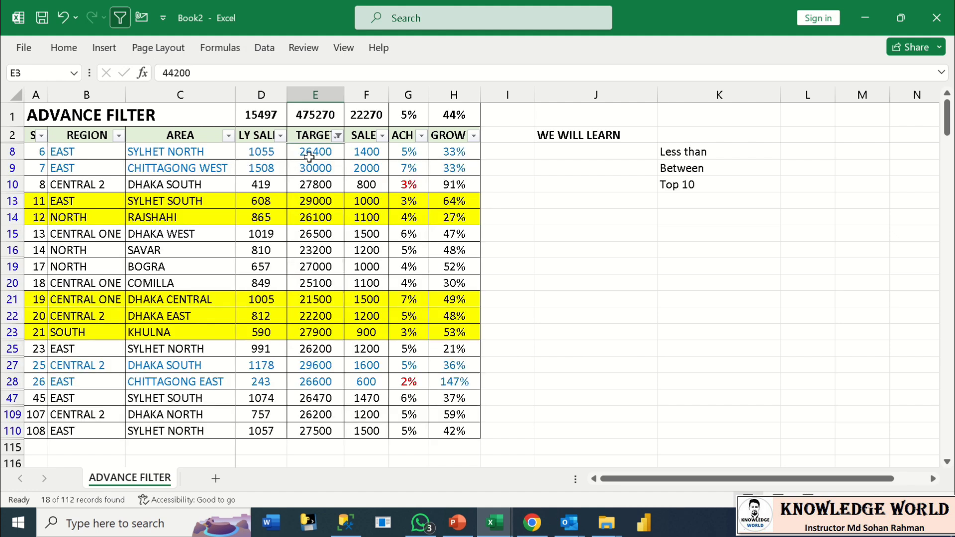
pyautogui.moveTo(316, 150); pyautogui.dragTo(315, 316)
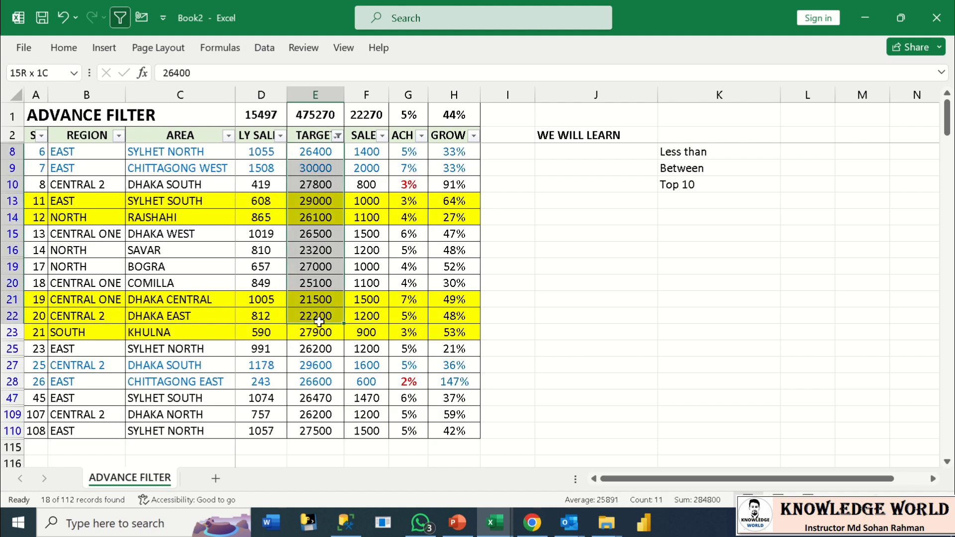
# Filter TARGET with the Top 10 number filter set to the top 15 items, and select the filtered values to check them
pyautogui.click(339, 136)
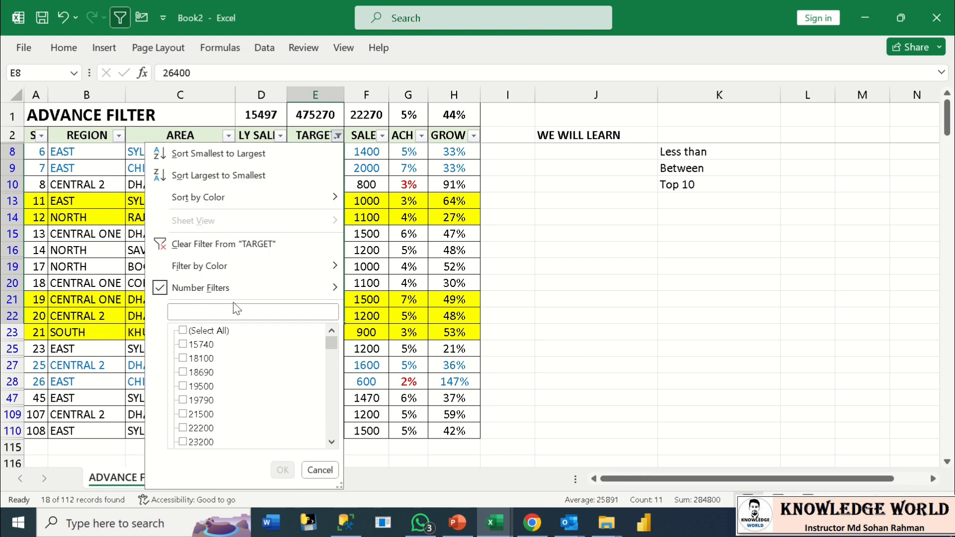
pyautogui.moveTo(250, 296)
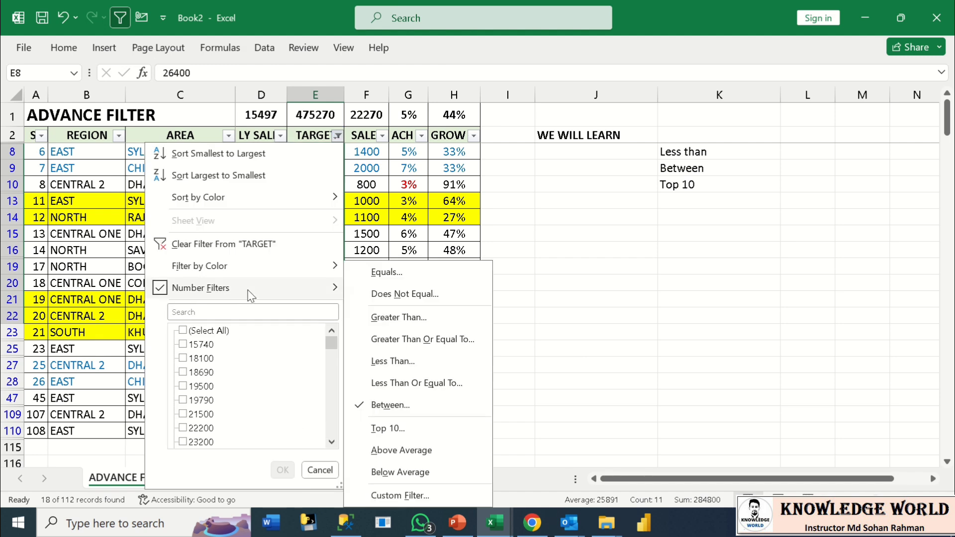
pyautogui.click(427, 432)
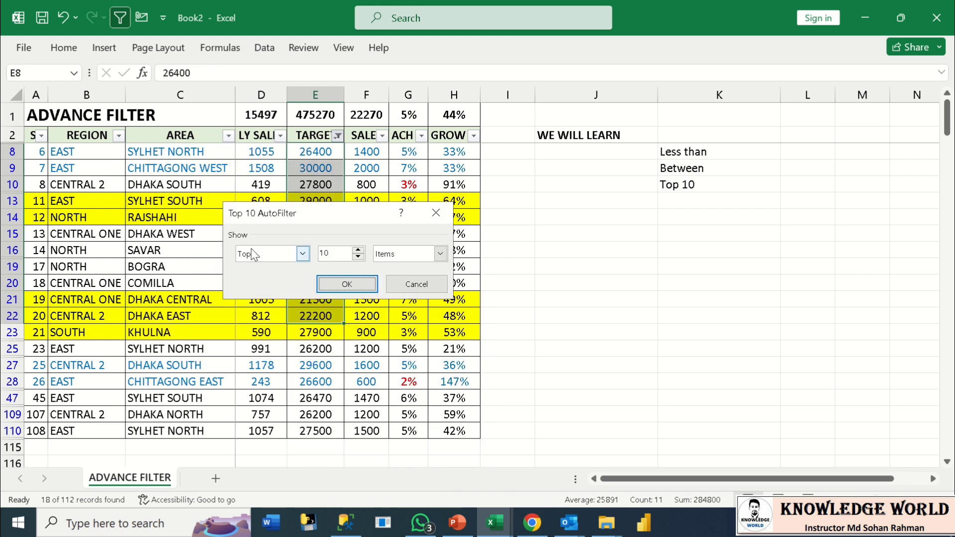
pyautogui.click(303, 253)
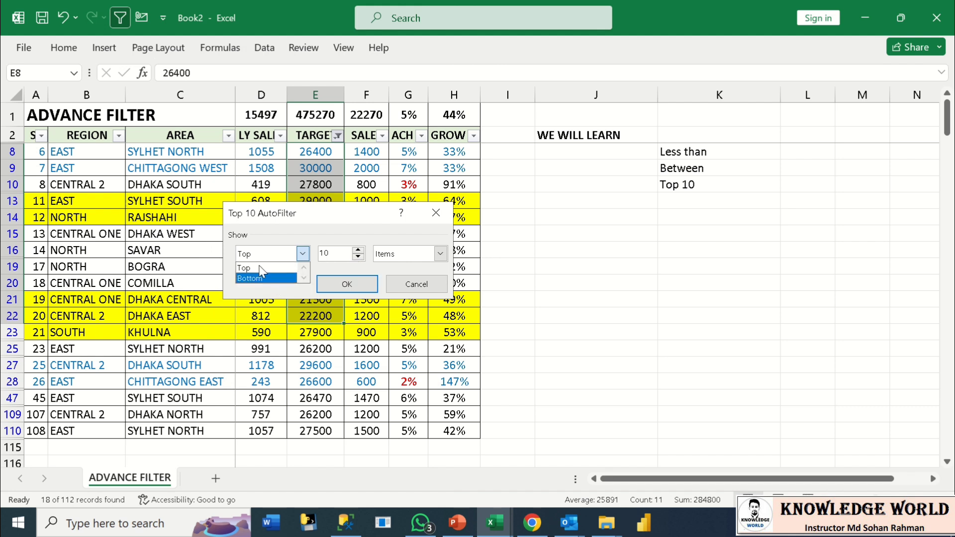
pyautogui.click(358, 258)
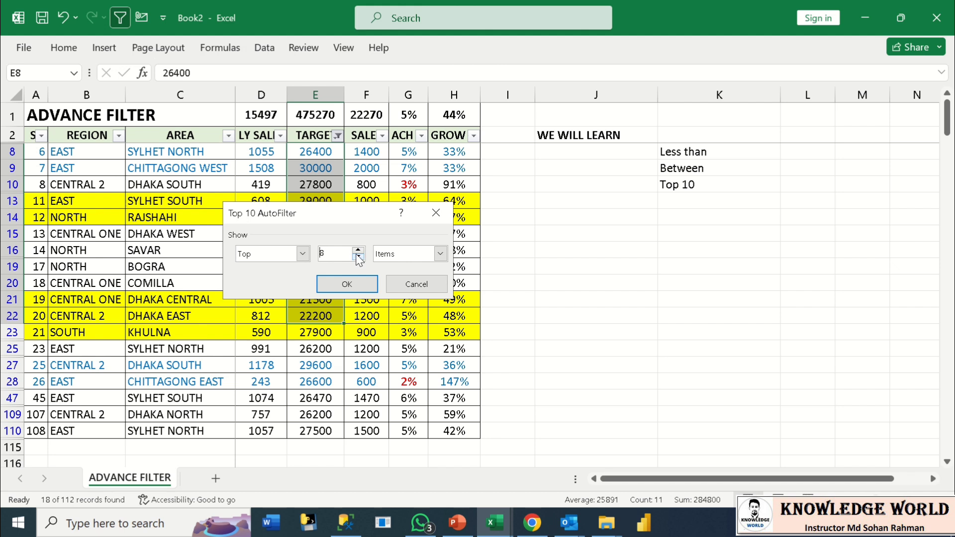
pyautogui.click(358, 249)
pyautogui.click(358, 250)
pyautogui.click(359, 250)
pyautogui.click(358, 250)
pyautogui.click(440, 253)
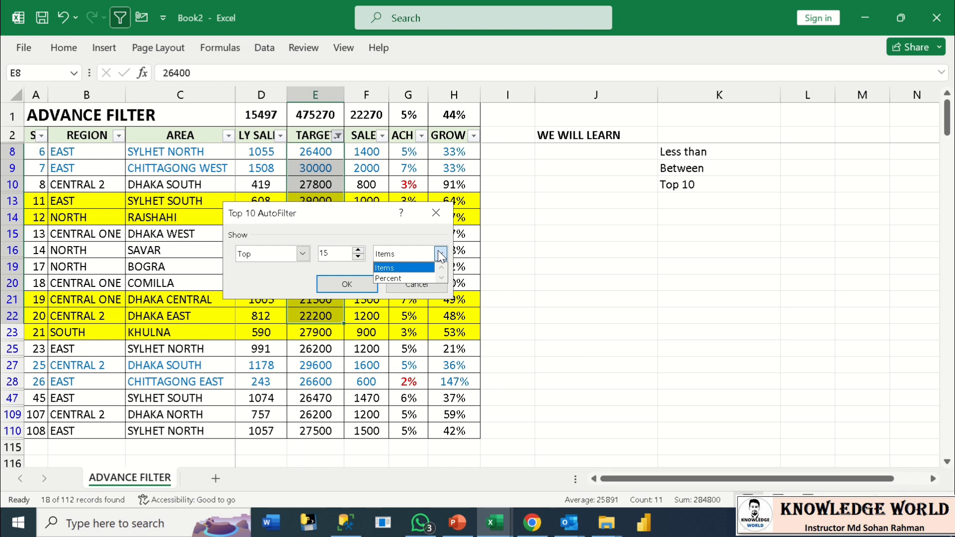
pyautogui.click(414, 271)
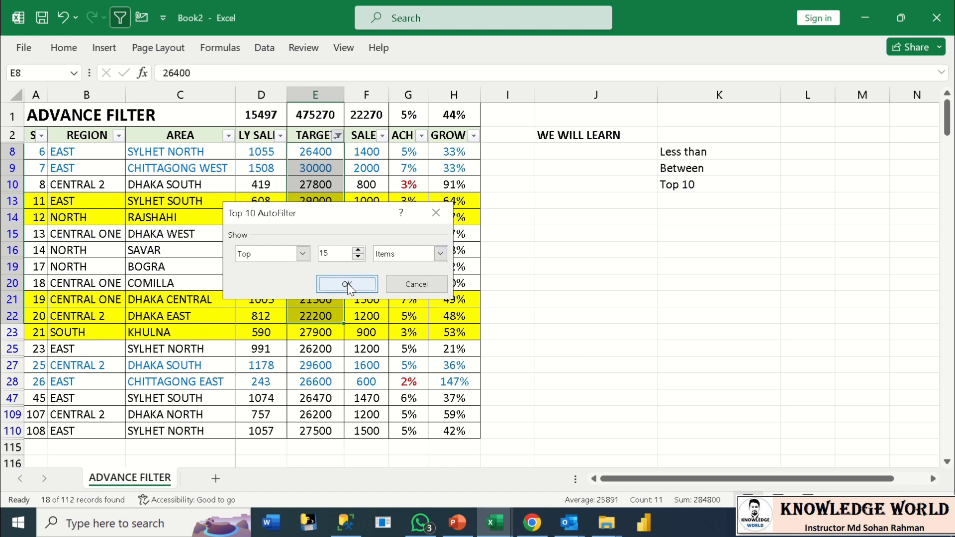
pyautogui.click(347, 285)
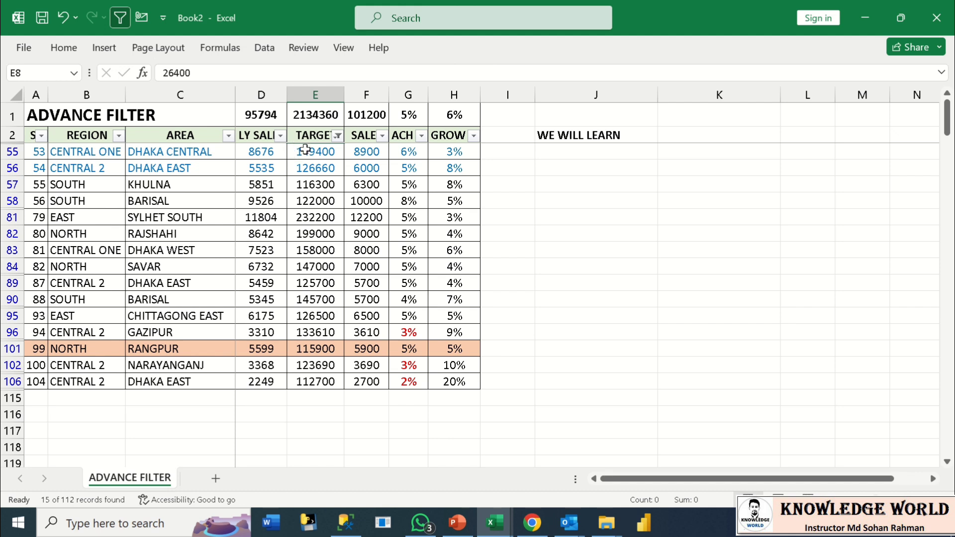
pyautogui.moveTo(307, 151); pyautogui.dragTo(319, 383)
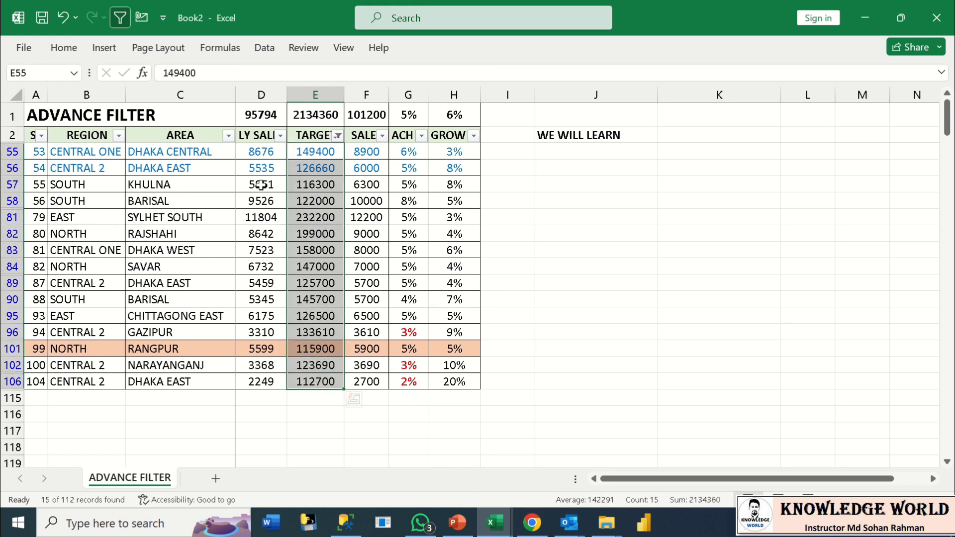
# Open the custom number filter for TARGET, review its comparison operators, and close it without applying anything
pyautogui.click(338, 136)
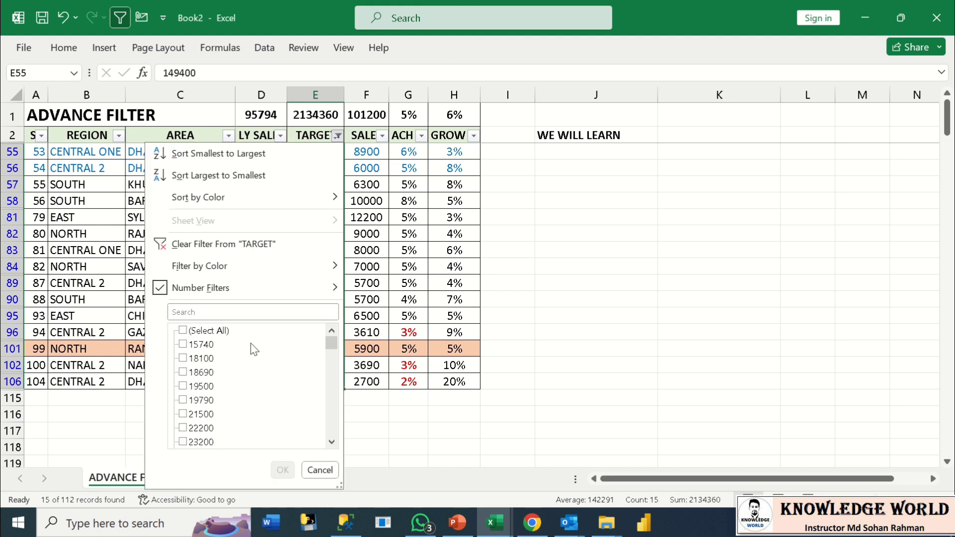
pyautogui.moveTo(222, 288)
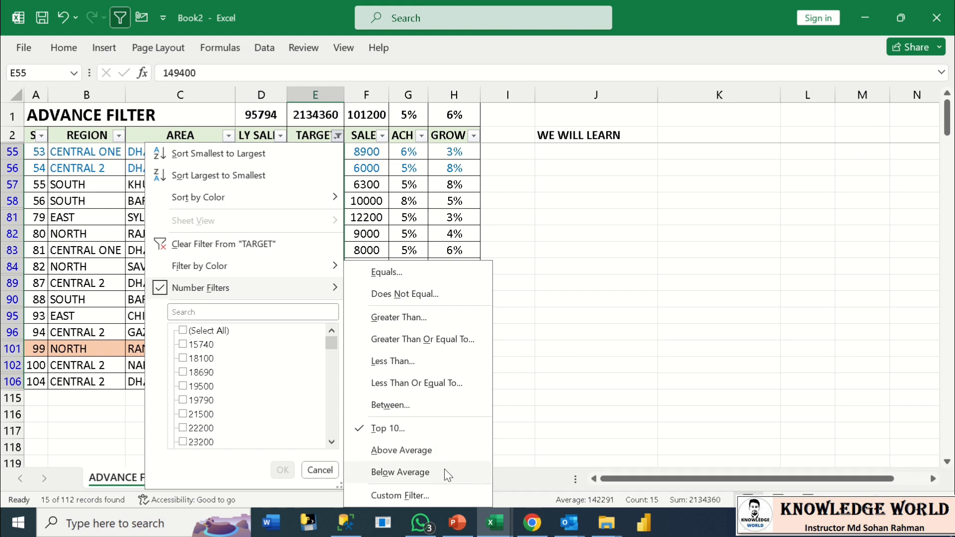
pyautogui.click(420, 495)
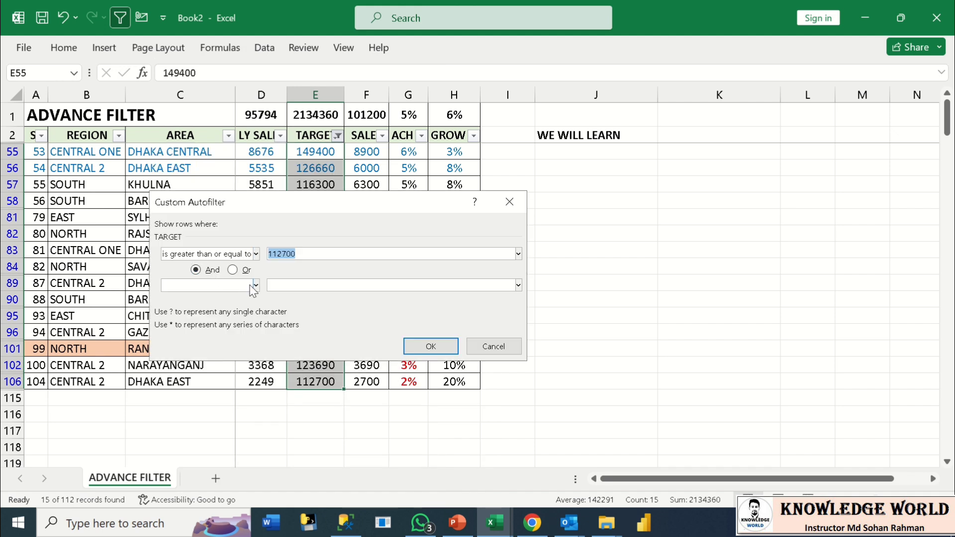
pyautogui.click(257, 254)
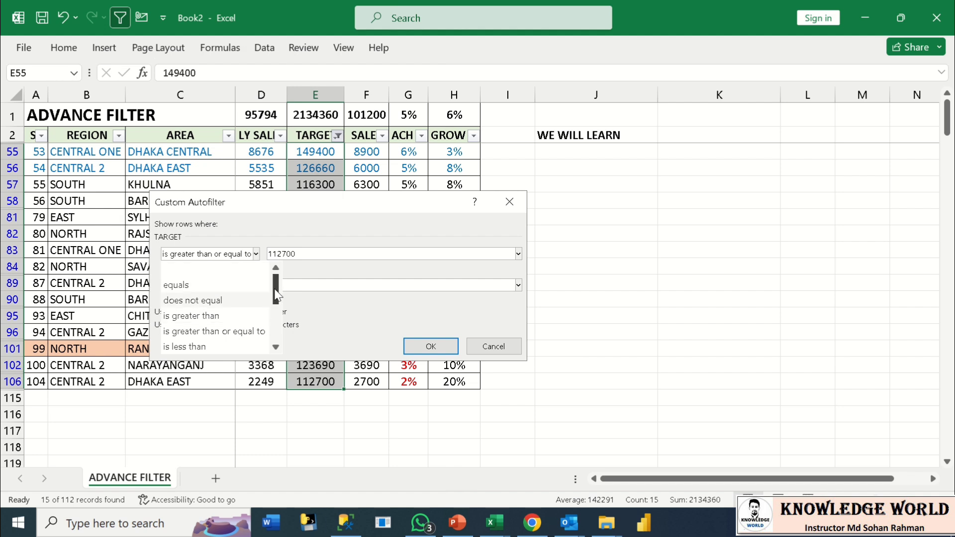
pyautogui.click(197, 332)
pyautogui.click(257, 254)
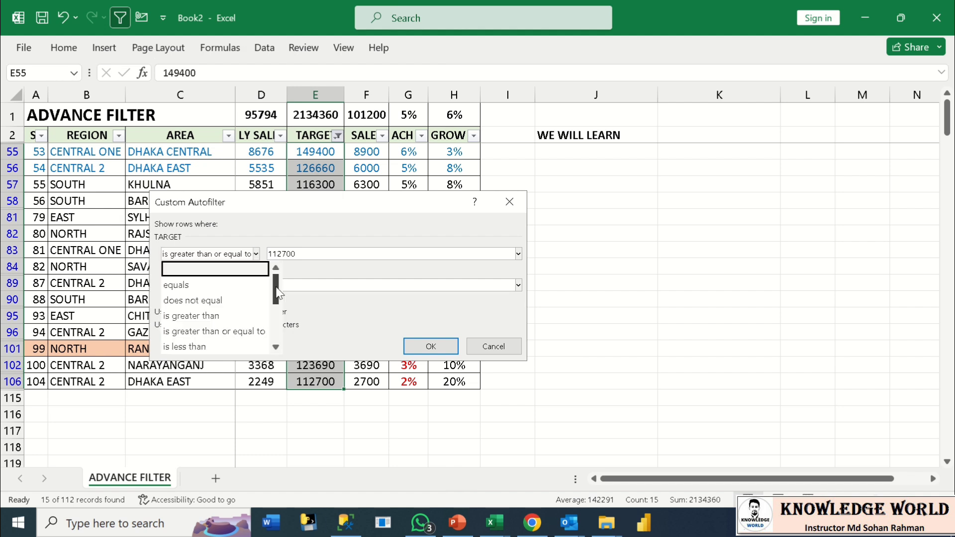
pyautogui.moveTo(278, 293); pyautogui.dragTo(275, 315)
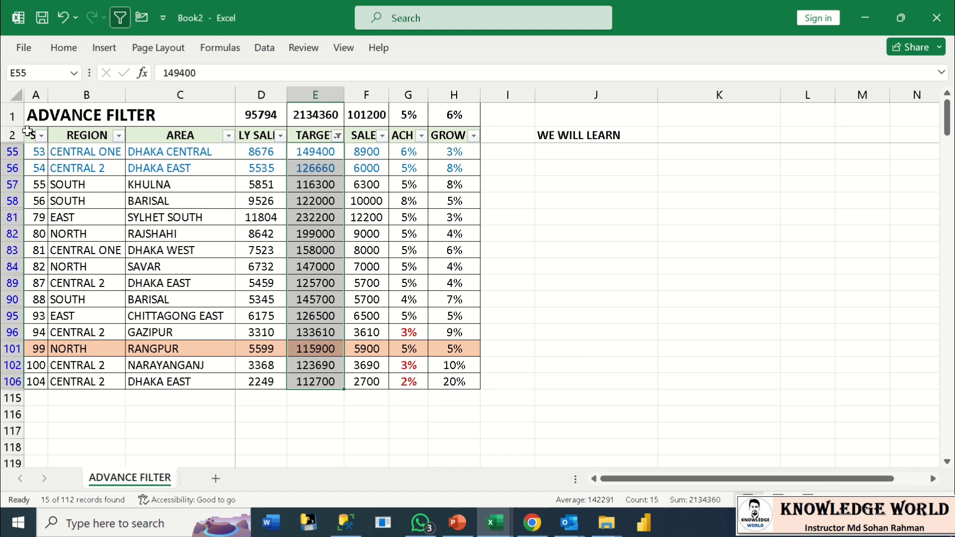
# Select the table's header cells from SL to GROWTH and toggle the filter for them
pyautogui.moveTo(28, 135); pyautogui.dragTo(450, 134)
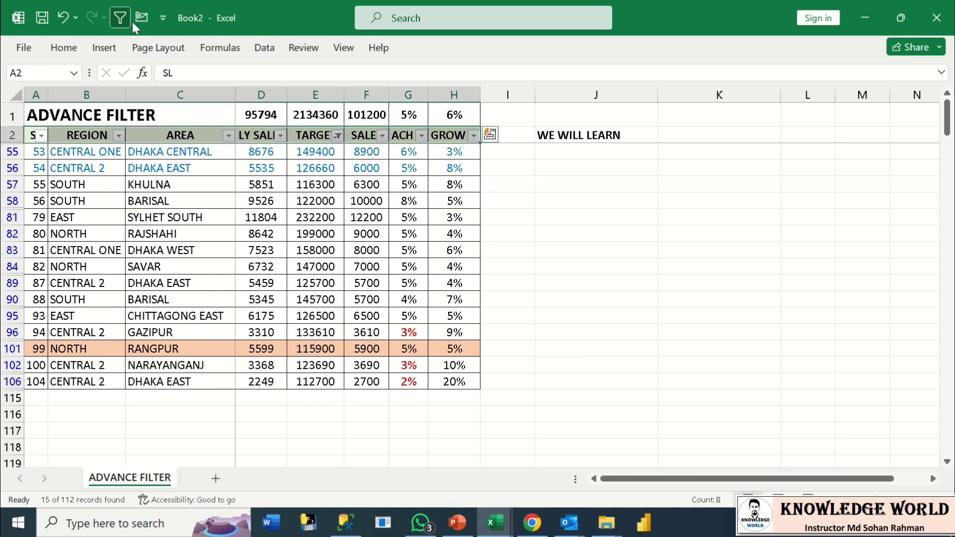
pyautogui.click(119, 19)
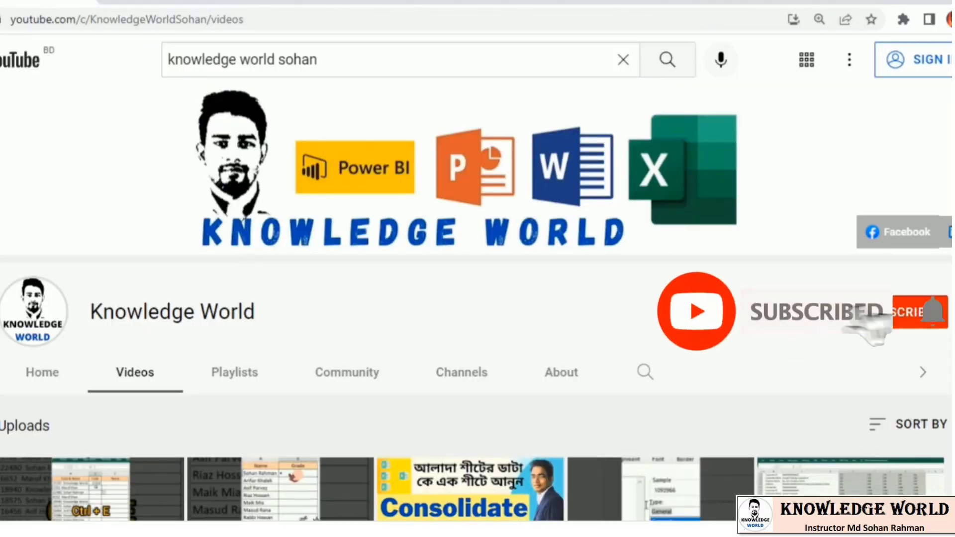
pyautogui.scroll(-2, 647, 320)
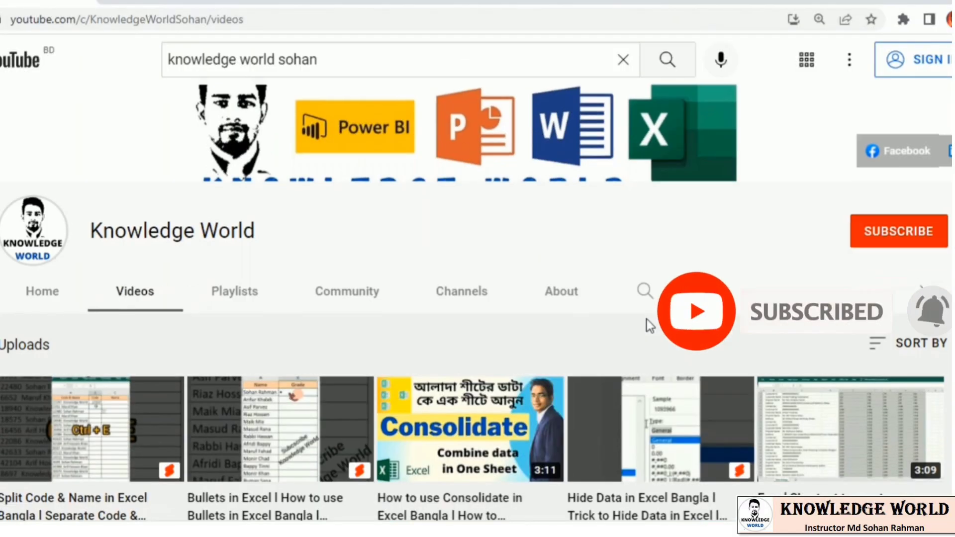
pyautogui.scroll(-10, 647, 320)
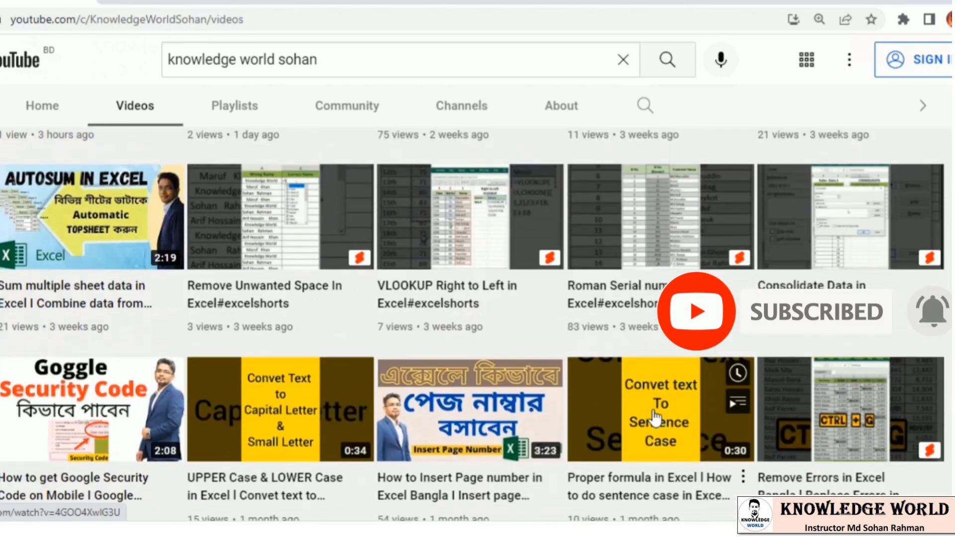
pyautogui.scroll(-10, 656, 418)
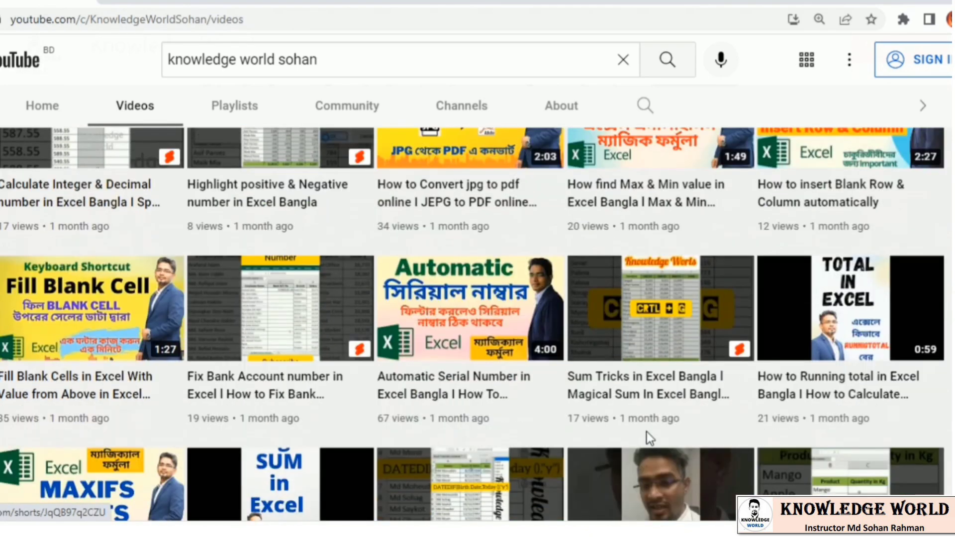
pyautogui.scroll(20, 647, 432)
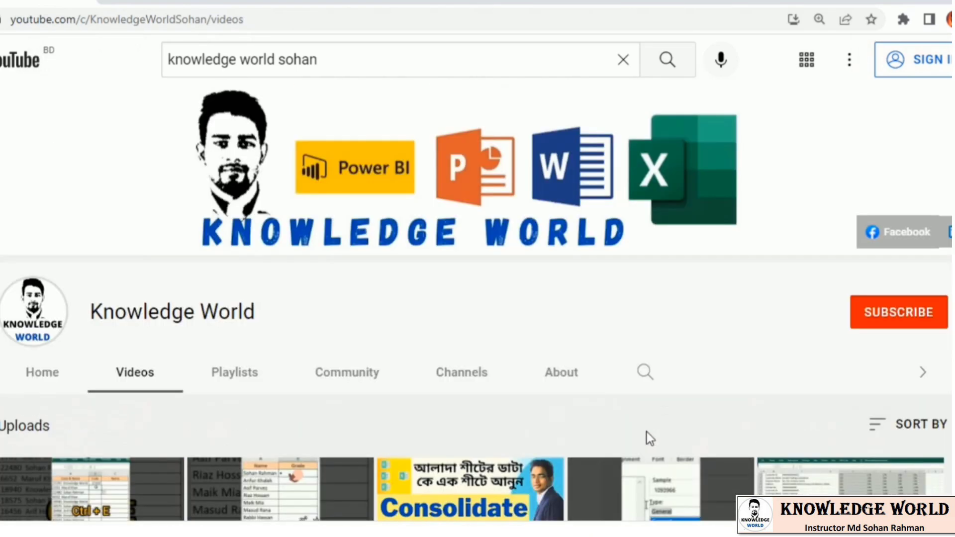